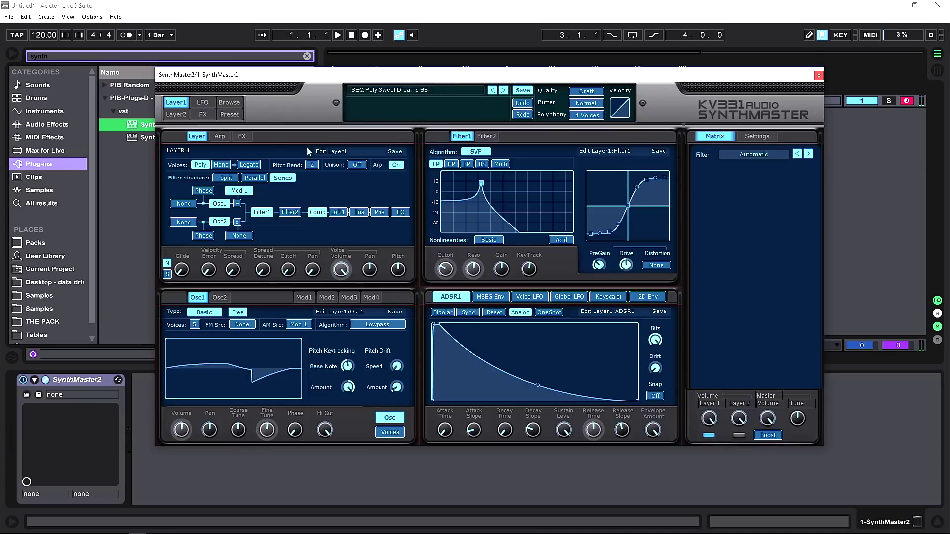
Step: Compare the settings of Layer 1 and Layer 2, ending on Layer 2
left_click(176, 115)
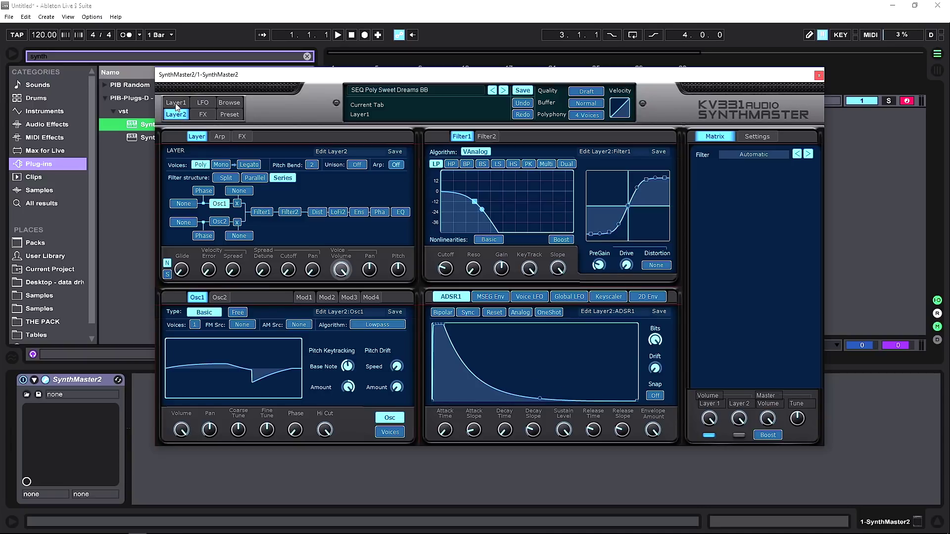
left_click(176, 104)
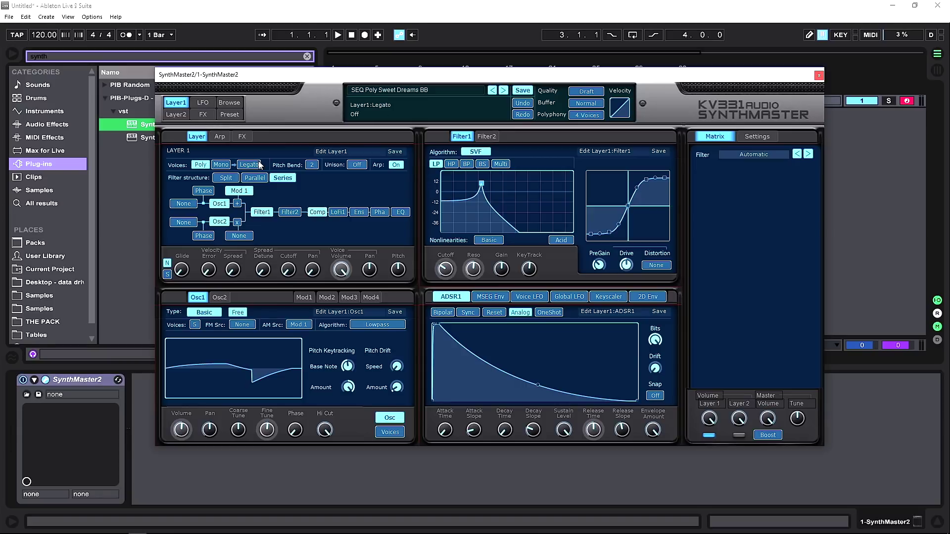
left_click(176, 115)
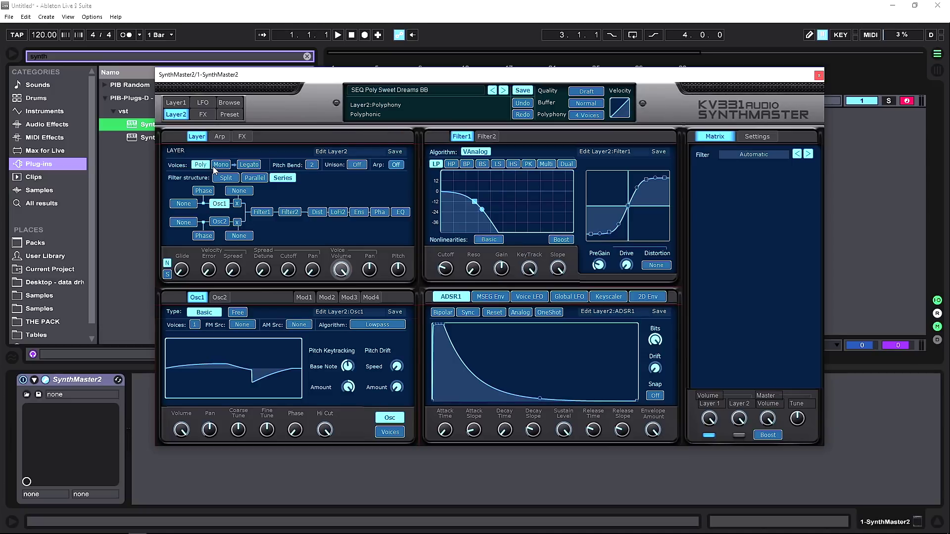
Step: Try a pitch bend range of 12 on Layer 2, and change it to 3
left_click(311, 166)
left_click(313, 154)
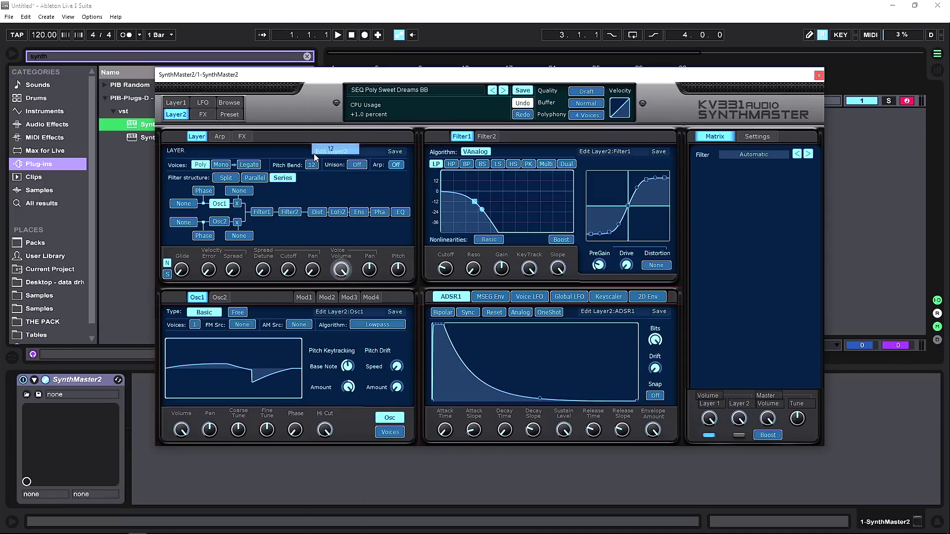
left_click(313, 166)
left_click(337, 49)
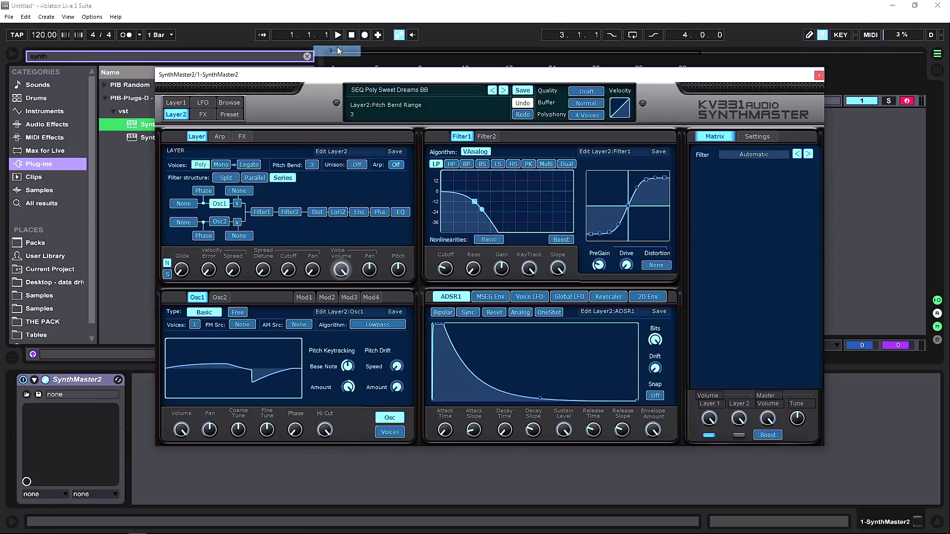
Step: Switch Layer 2's arpeggiator to Rec and cycle its mode back to Off in the arpeggiator editor
left_click(396, 164)
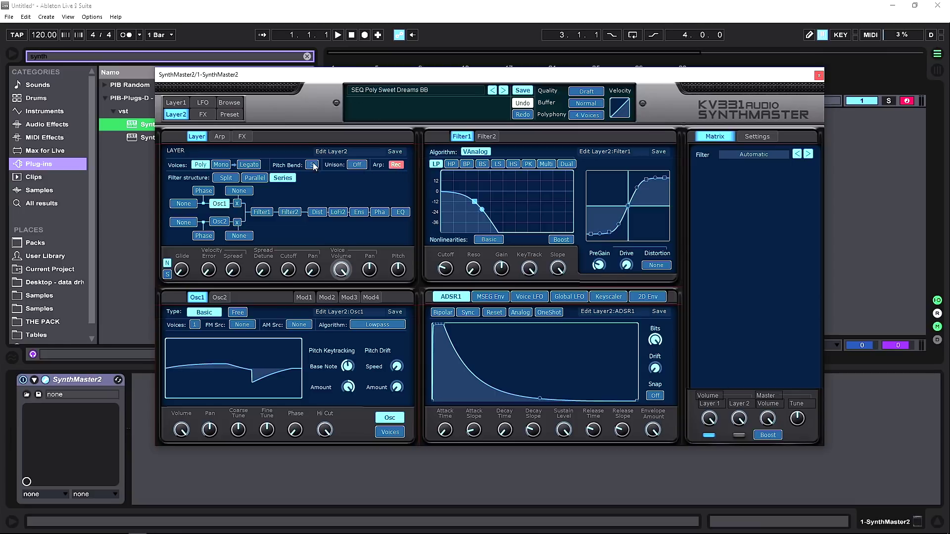
left_click(218, 136)
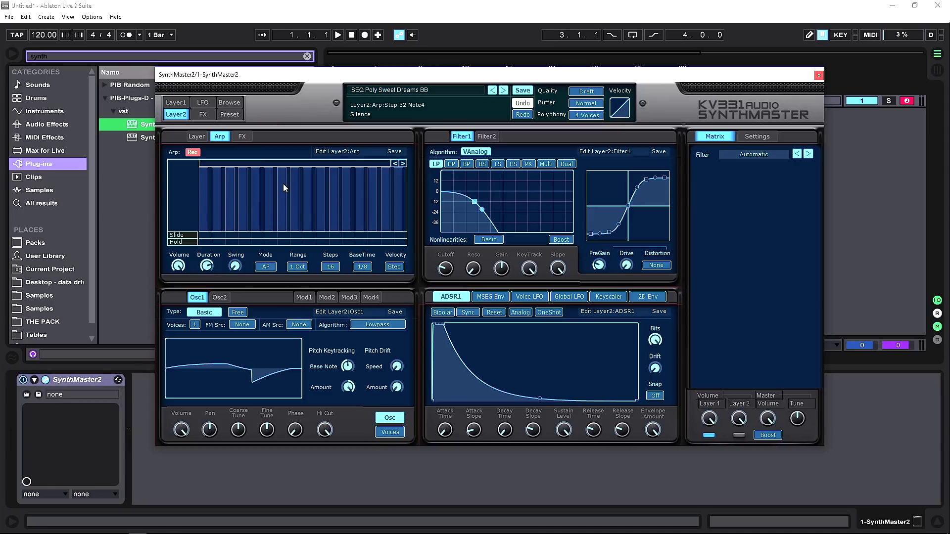
left_click(200, 154)
left_click(193, 154)
left_click(193, 153)
left_click(193, 153)
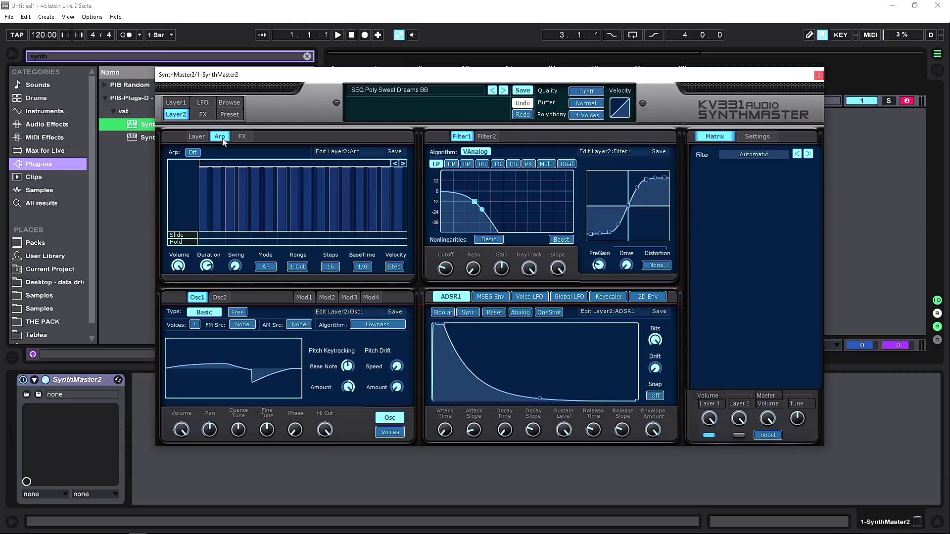
Step: Examine Layer 1's arpeggiator sequence and return to Layer 2's main layer settings
left_click(202, 136)
left_click(219, 136)
left_click(168, 105)
left_click(220, 136)
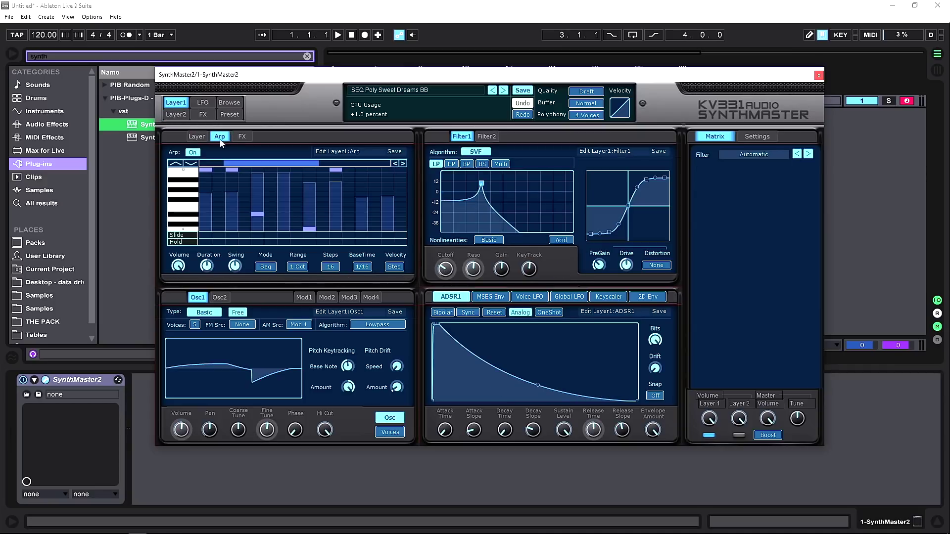
left_click(171, 114)
left_click(196, 138)
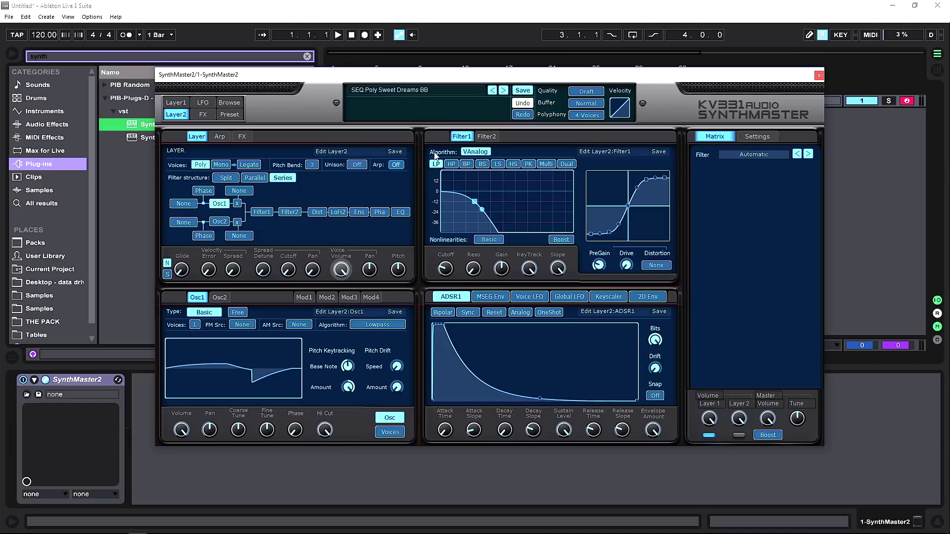
Step: Try the VAnalog and Digital algorithms on Layer 2's Filter2
left_click(486, 137)
left_click(465, 137)
left_click(482, 152)
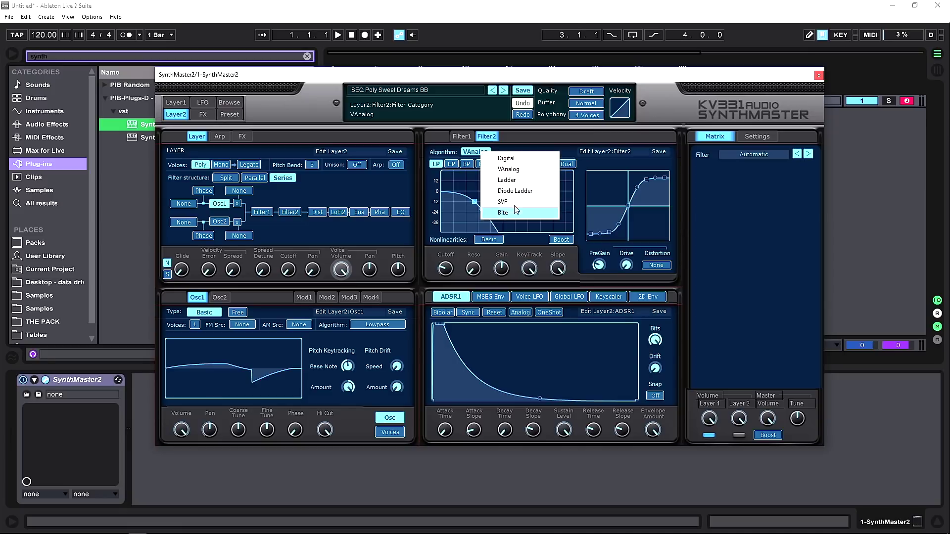
left_click(515, 171)
left_click(475, 152)
left_click(502, 158)
left_click(482, 152)
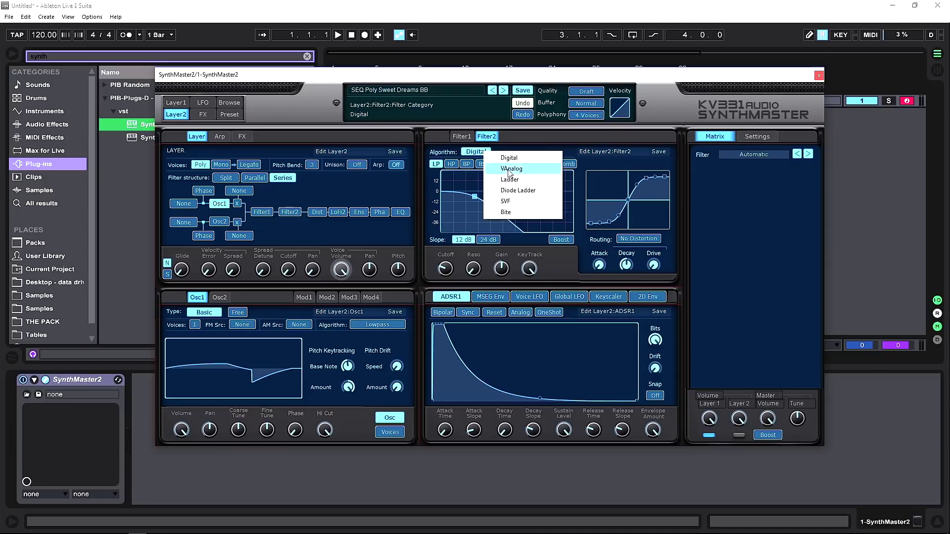
left_click(492, 183)
Step: Advance through the presets to SEQ Pop Born and show Layer 1's Osc2 settings
left_click(503, 90)
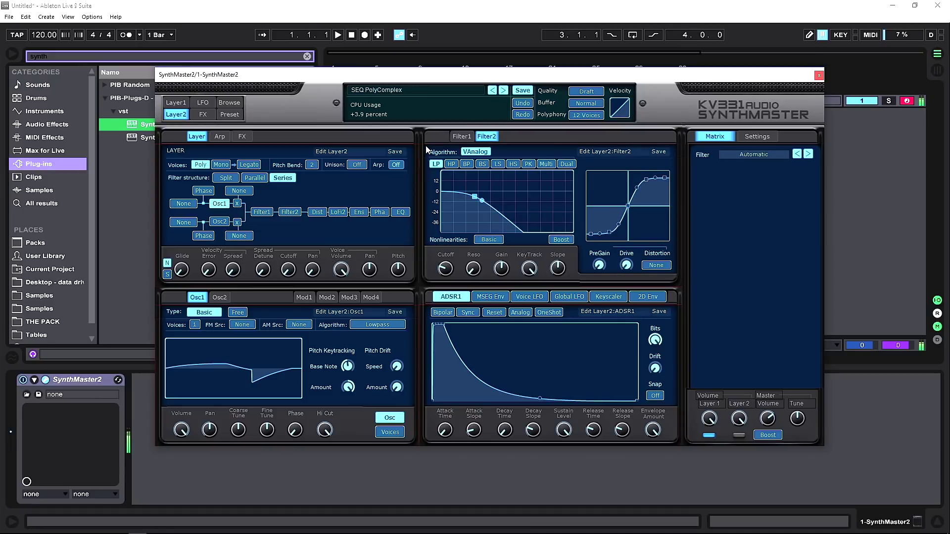
left_click(503, 90)
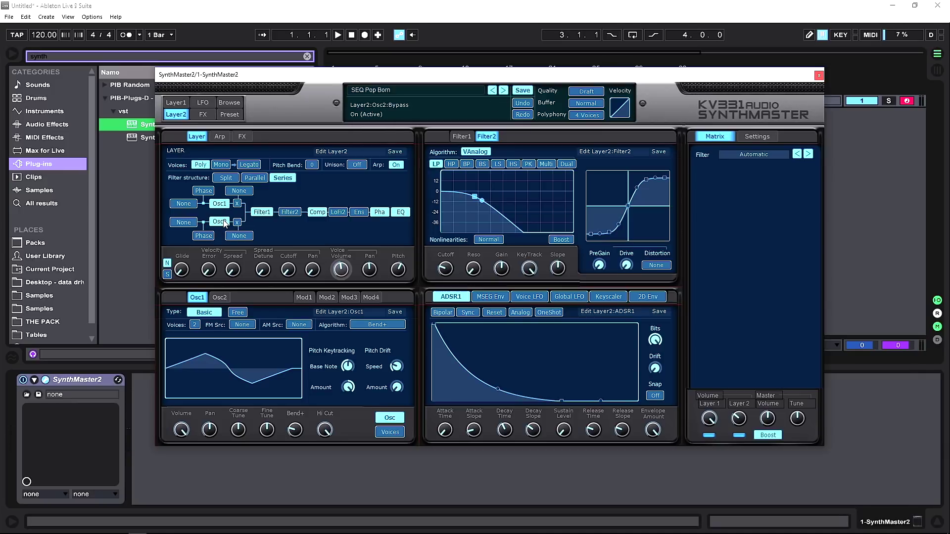
left_click(176, 103)
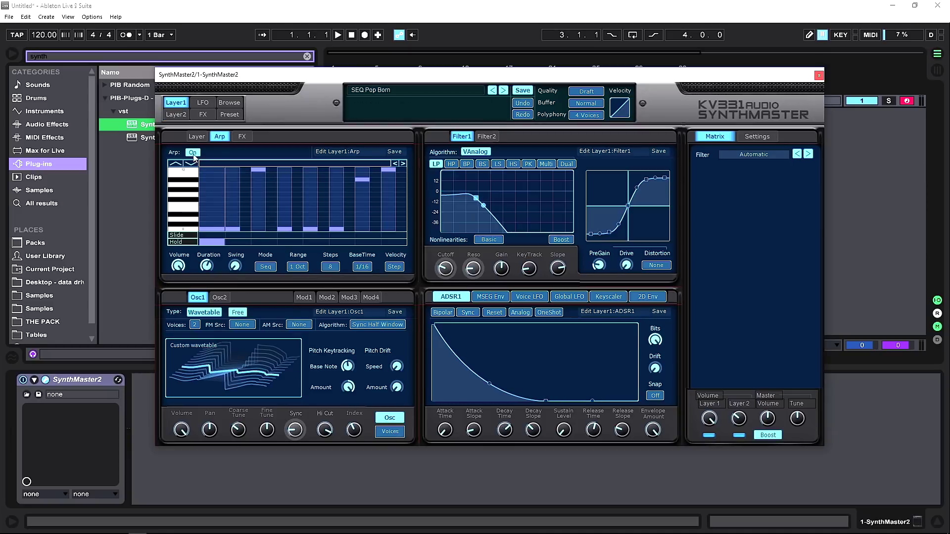
left_click(196, 137)
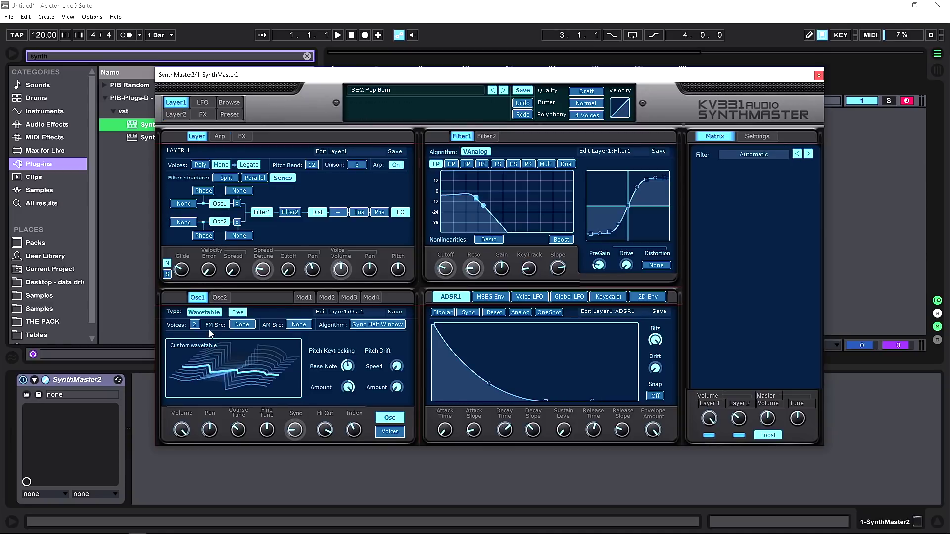
left_click(220, 298)
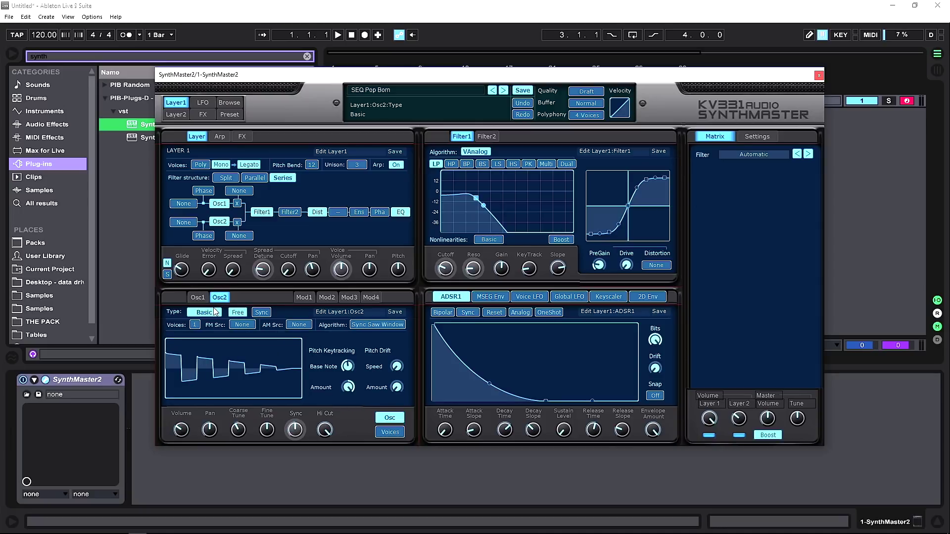
Step: Change the type of Layer 1's Osc2 to Additive
left_click(216, 311)
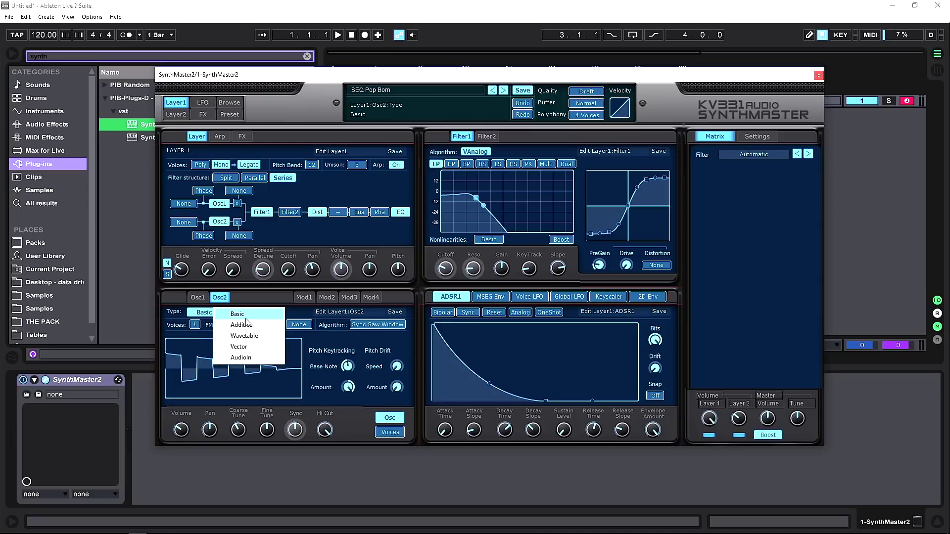
key("Escape")
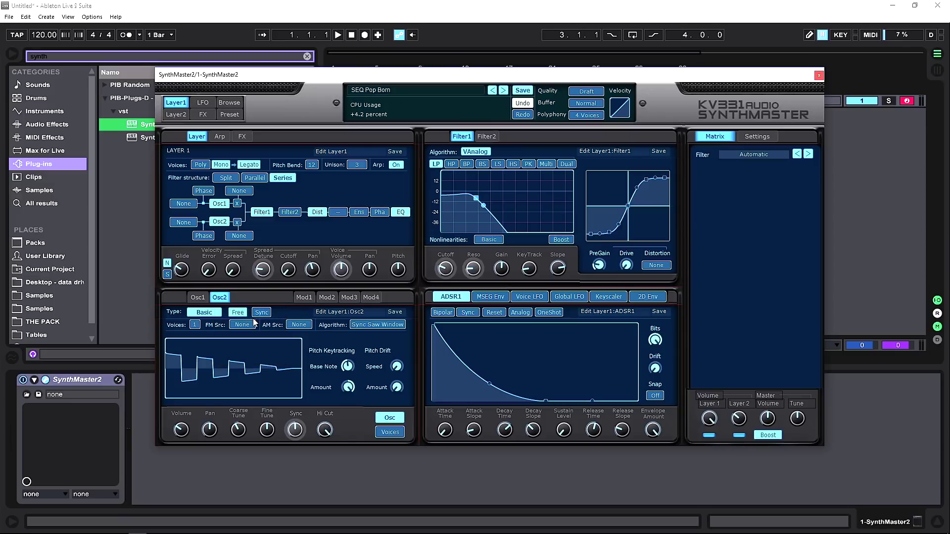
left_click(206, 313)
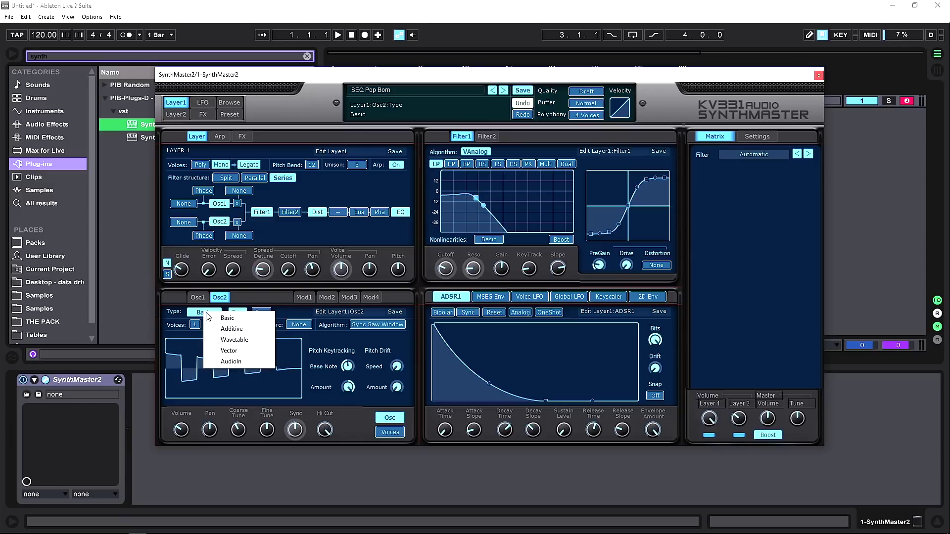
left_click(249, 330)
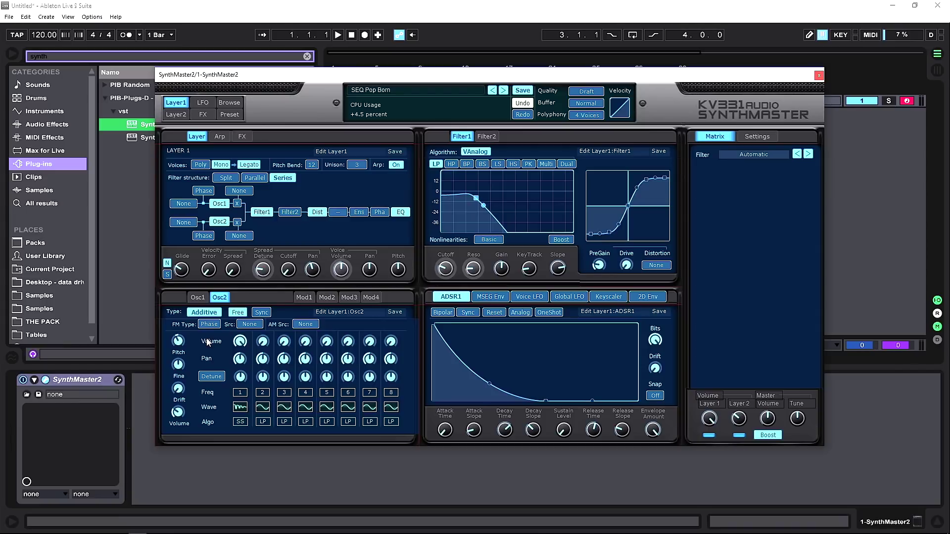
Step: Change Osc2's type to Wavetable and browse the categories of loadable wavetables
left_click(212, 314)
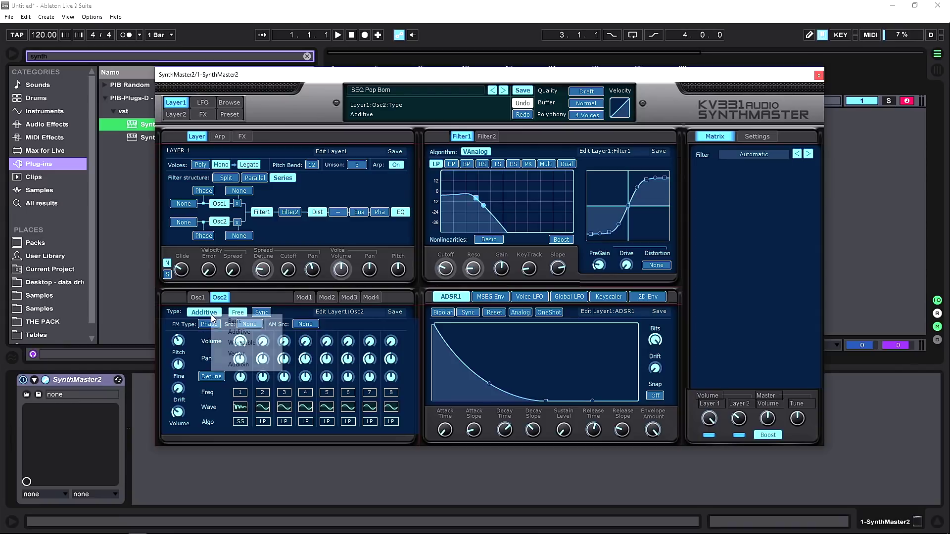
left_click(248, 342)
mouse_move(260, 354)
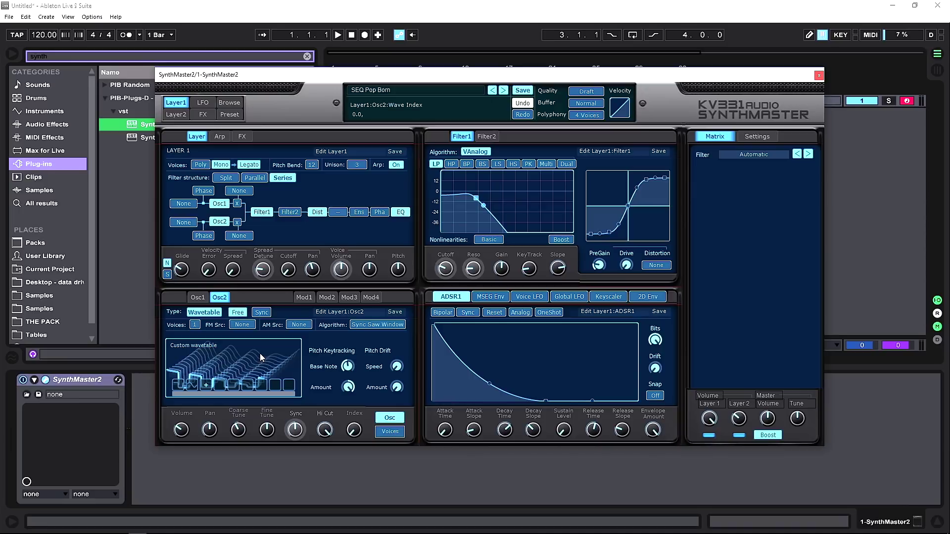
right_click(245, 354)
left_click(283, 346)
right_click(291, 350)
mouse_move(345, 353)
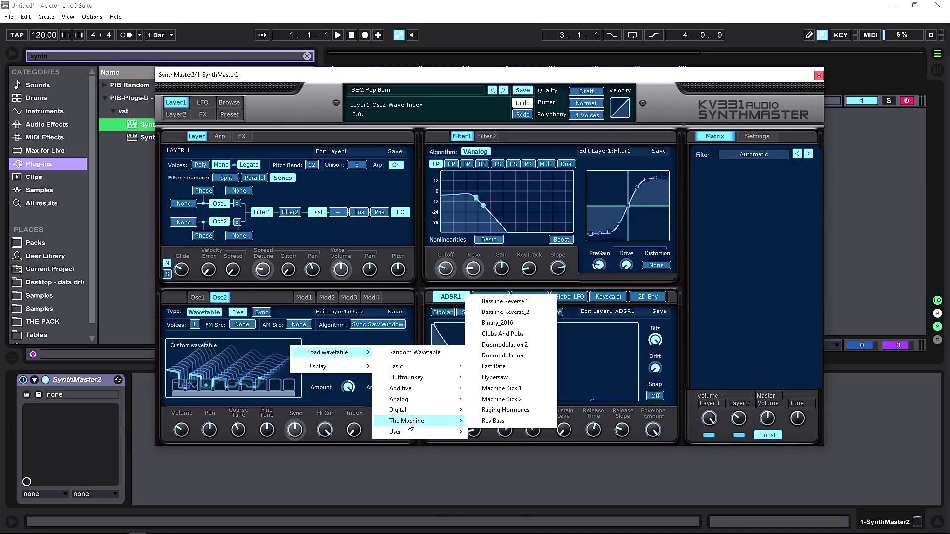
mouse_move(409, 414)
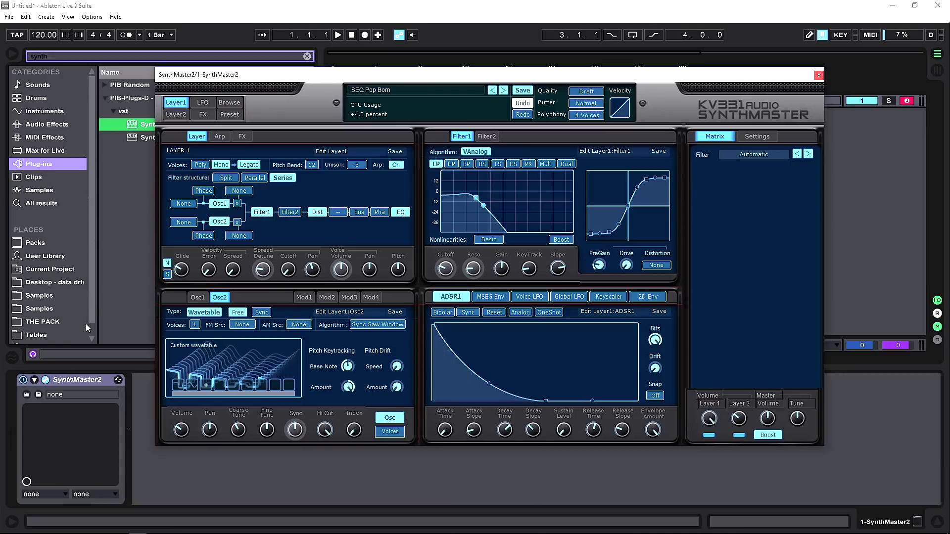
Step: Clear the browser search and load the Custom 1 wavetable from the Tables folder into Osc2
scroll(85, 324, "down", 1)
left_click(34, 324)
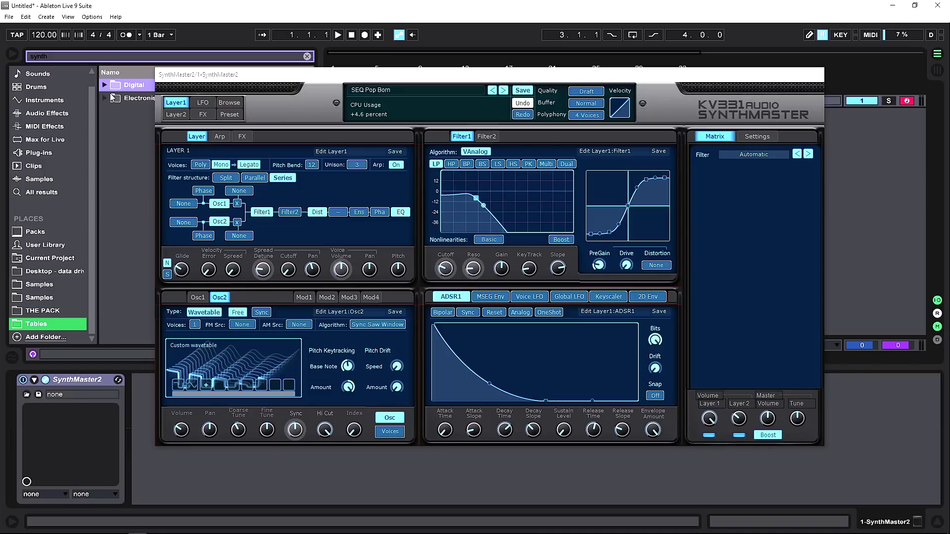
left_click(308, 56)
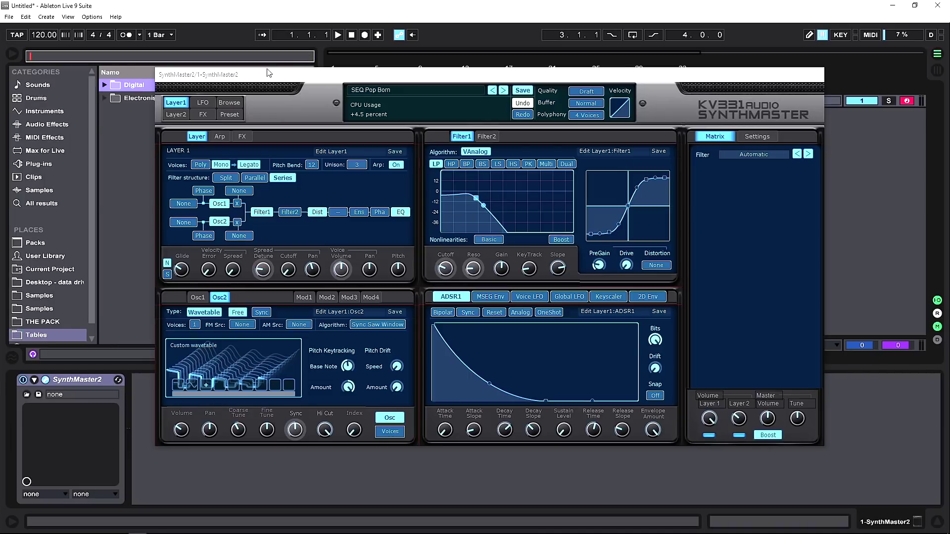
left_click(104, 85)
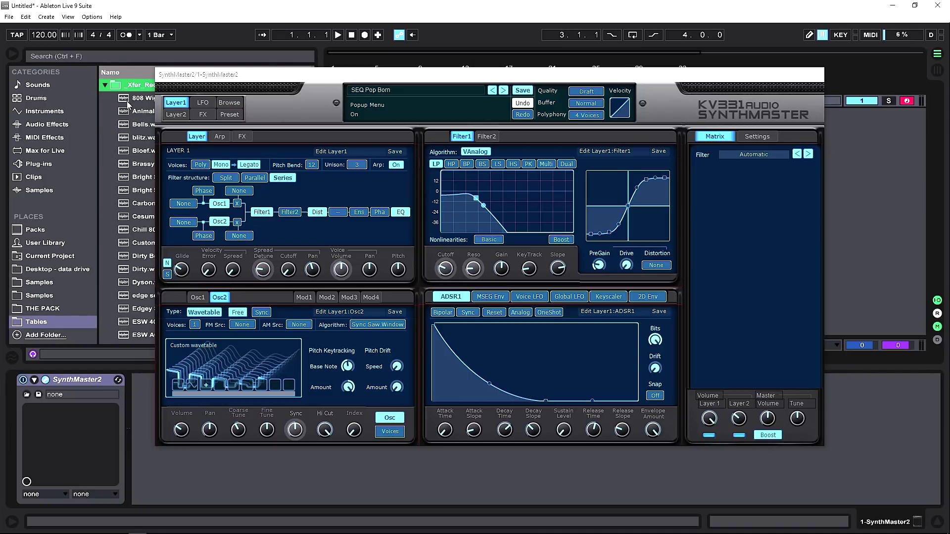
left_click_drag(127, 245, 211, 360)
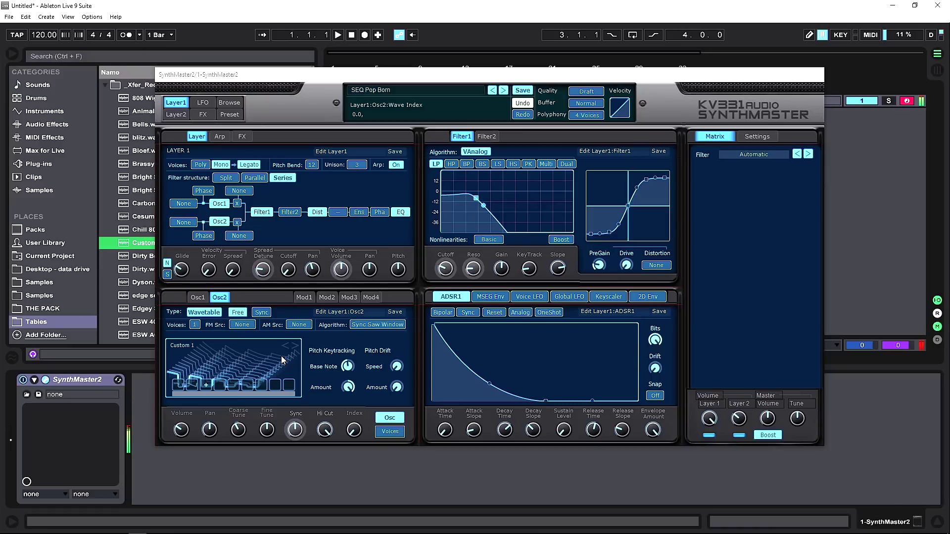
Step: Set Osc2's type to Vector and move its vector point to the square's right edge at about mid-height
left_click(210, 315)
left_click(253, 354)
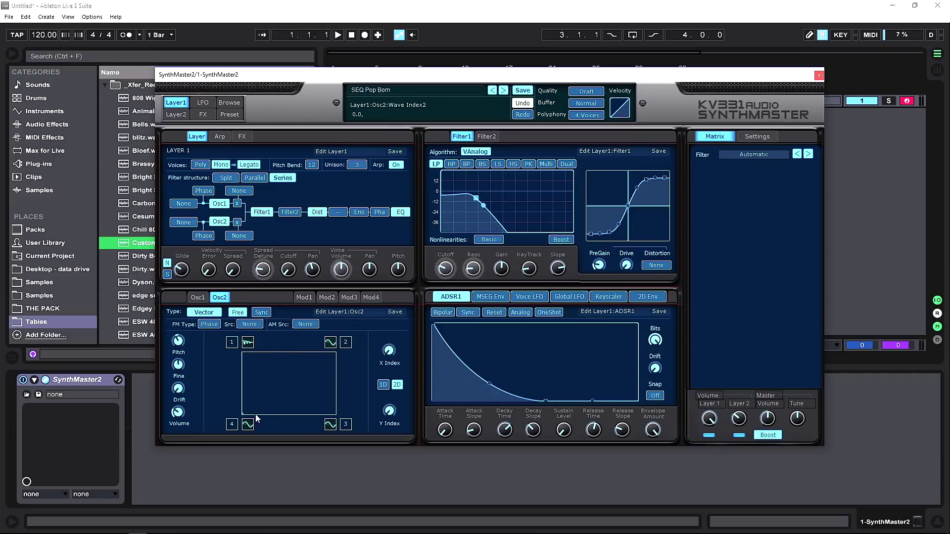
left_click_drag(295, 383, 337, 382)
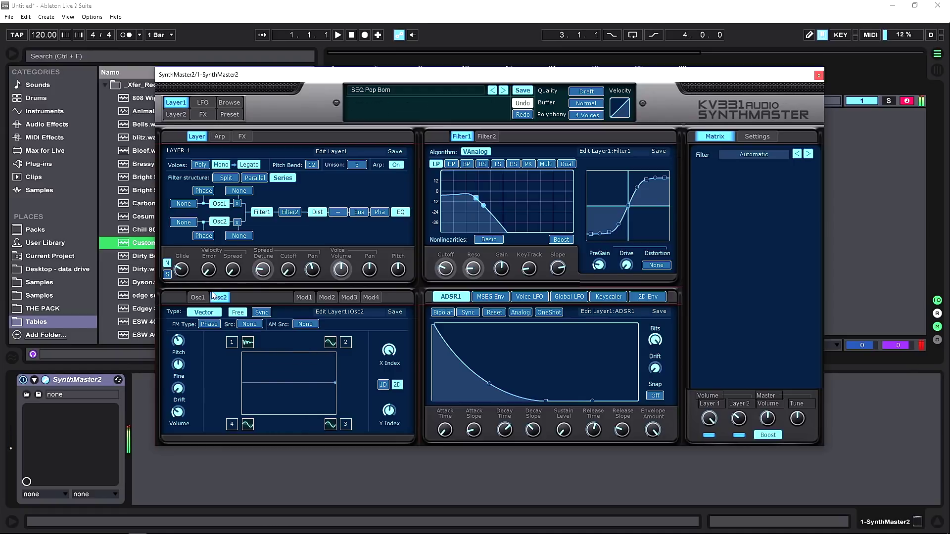
left_click(212, 312)
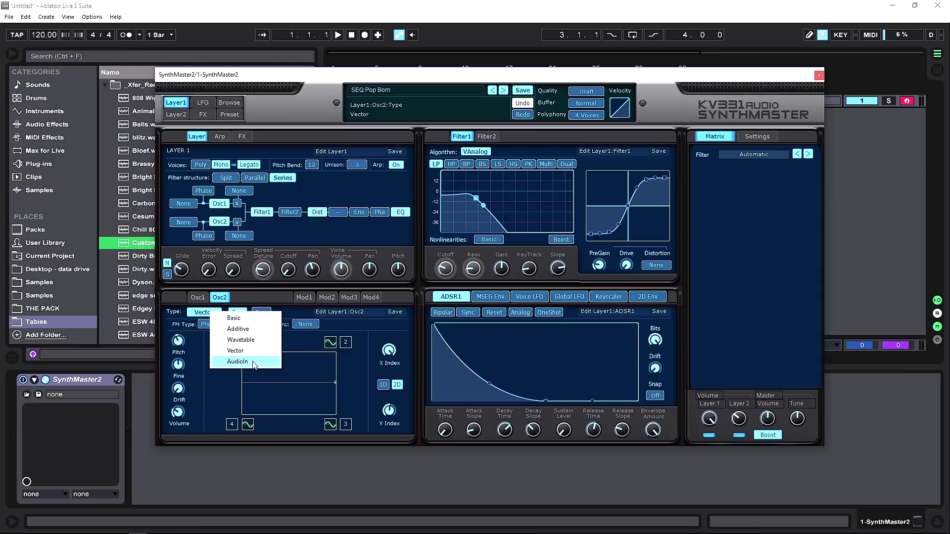
left_click(215, 384)
Step: Look at Layer 1's Mod1 and load a more complex waveform in place of Mod4's sine wave
left_click(303, 297)
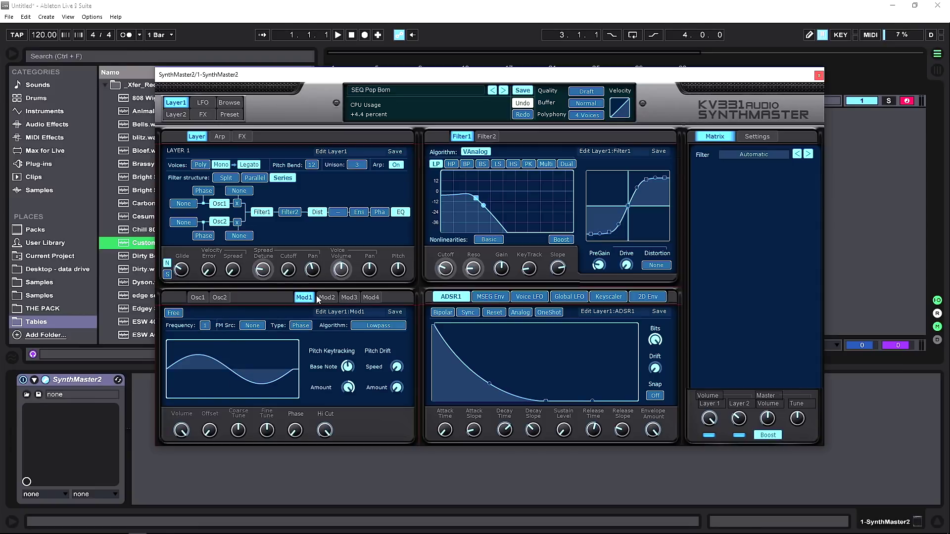
left_click(371, 297)
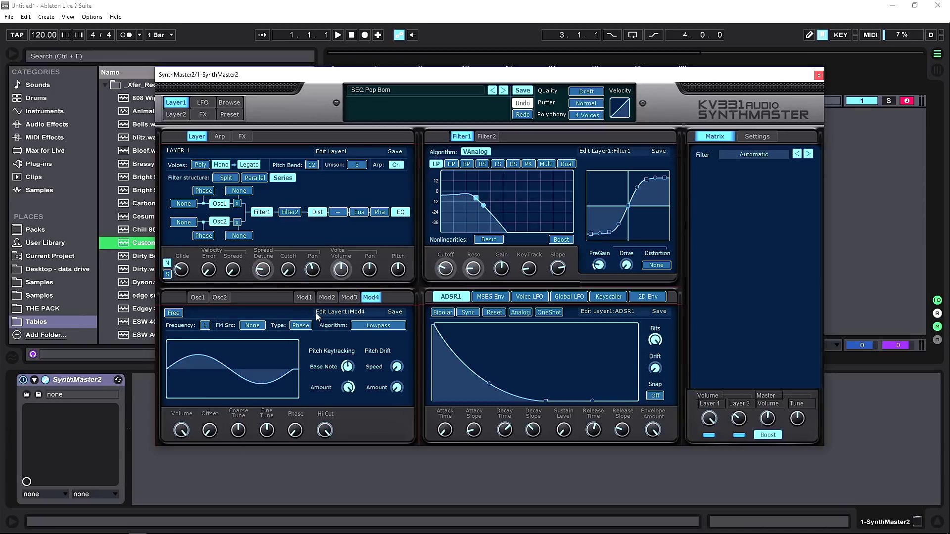
left_click(278, 348)
mouse_move(347, 419)
mouse_move(411, 288)
left_click(494, 291)
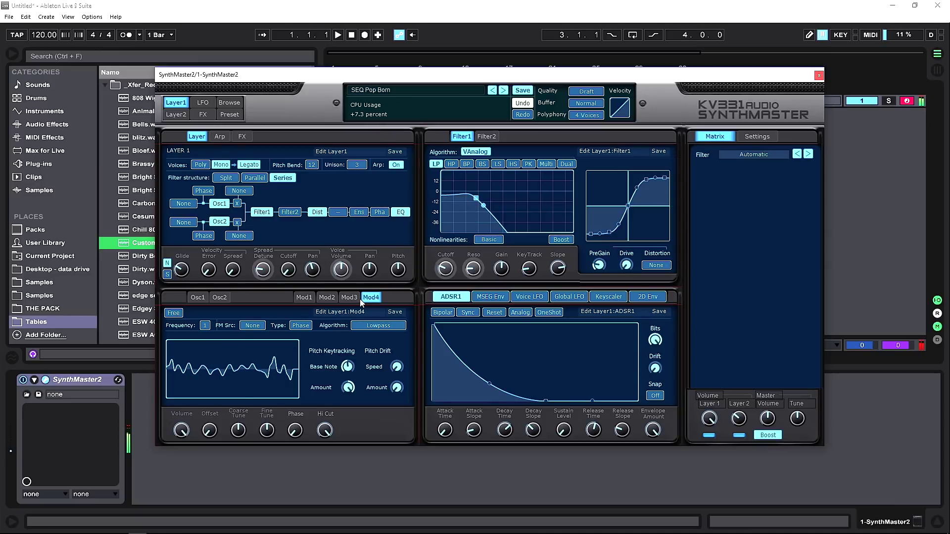
Step: Set the FM source of Layer 1's Osc1 to Modulator 4
left_click(202, 298)
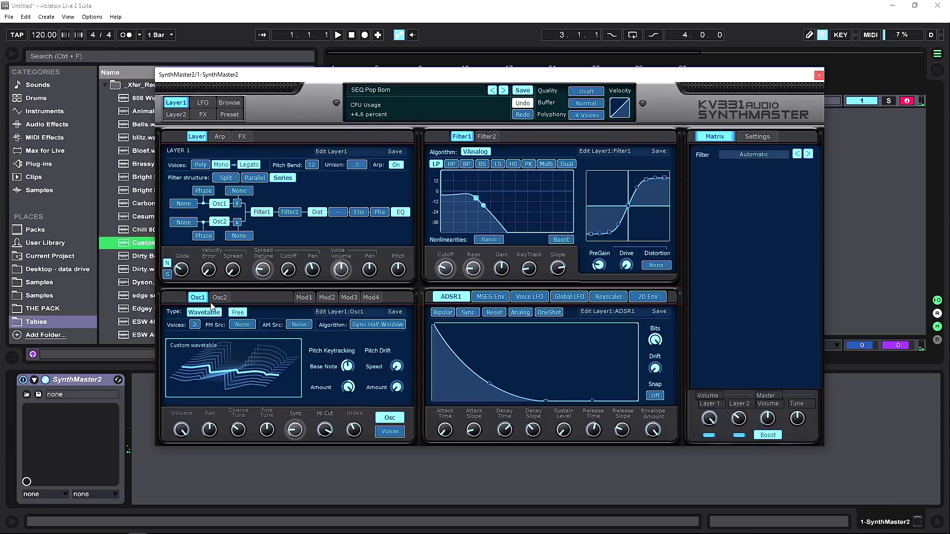
left_click(241, 326)
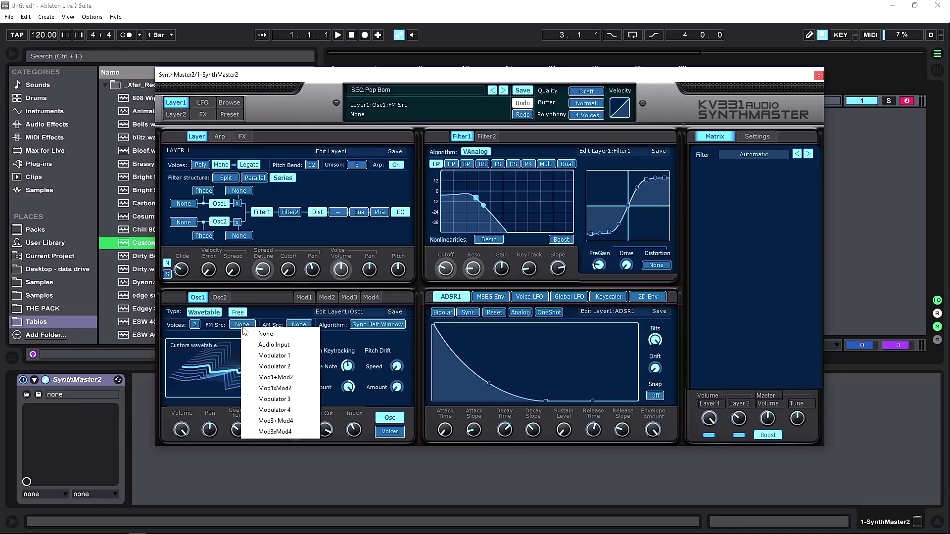
left_click(292, 410)
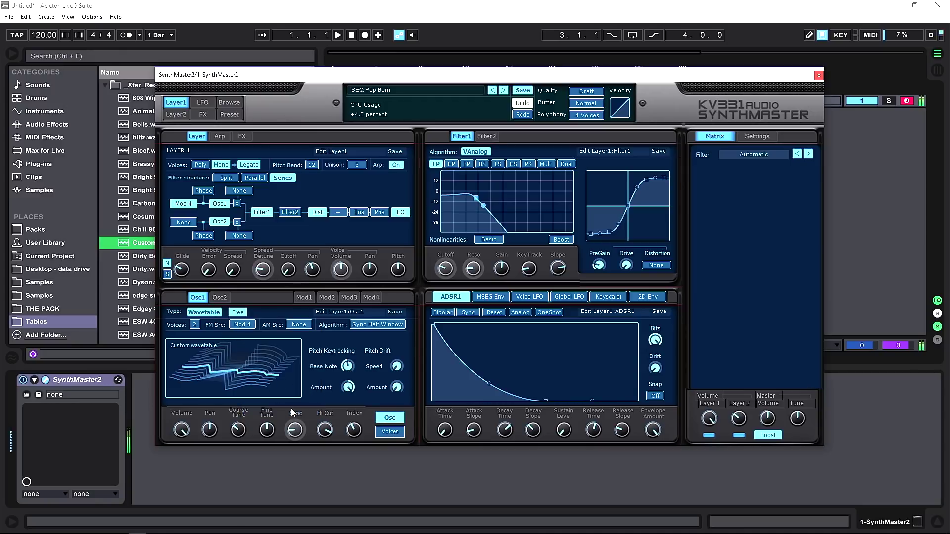
mouse_move(239, 356)
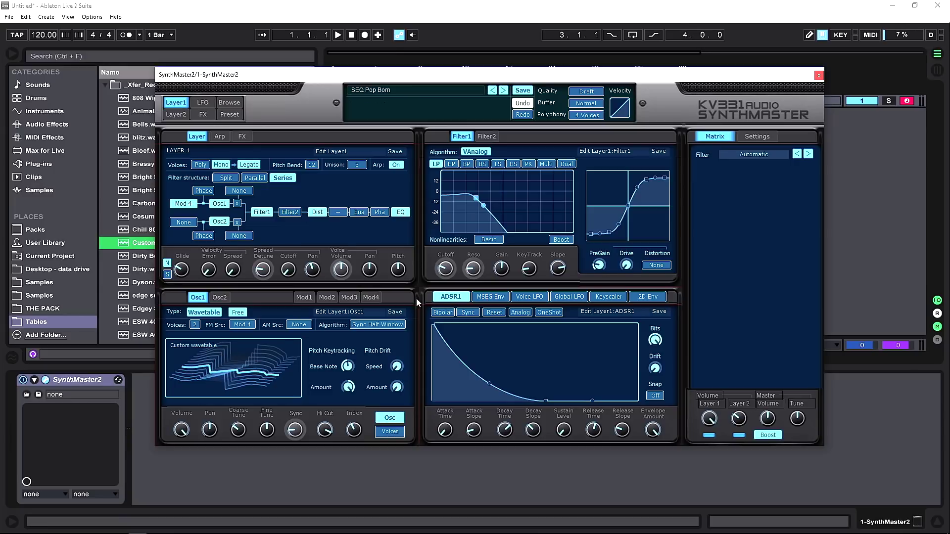
Step: Look at the modulation sources of Layer 1's Filter1 cutoff, the ADSR2 envelope and the list of available ADSR envelopes
left_click(446, 267)
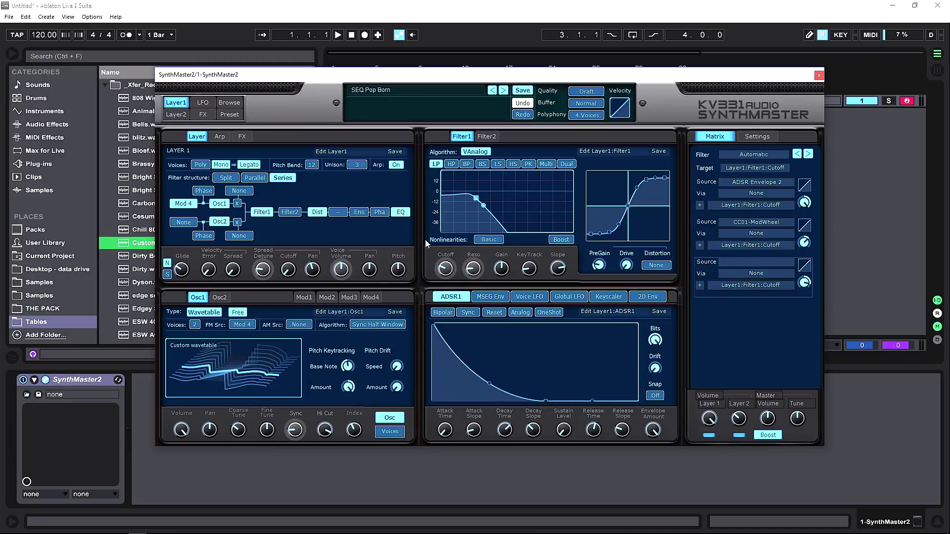
left_click(450, 296)
left_click(463, 322)
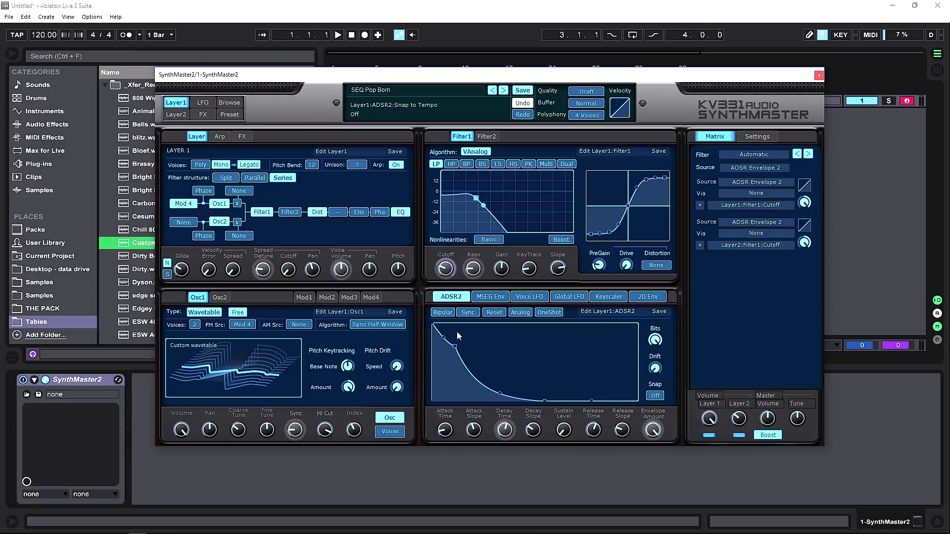
left_click(450, 297)
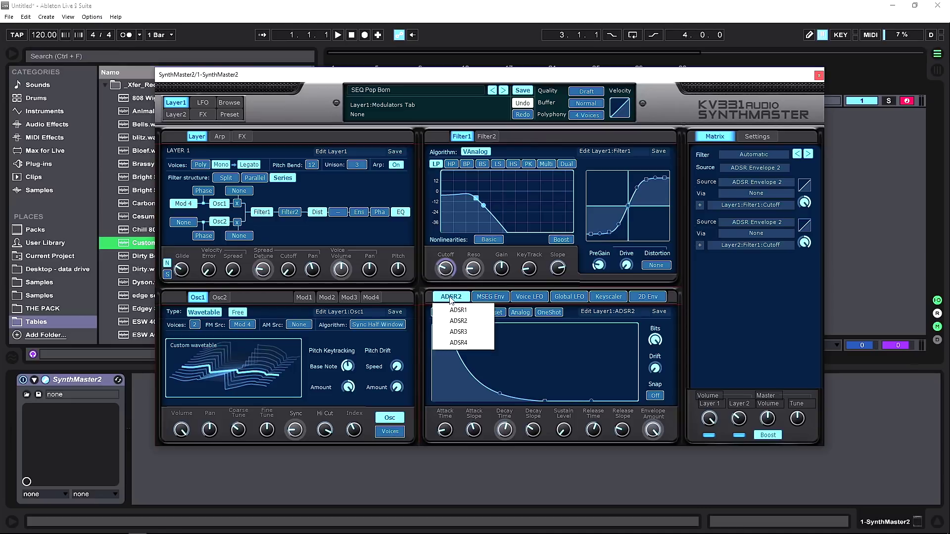
left_click(612, 349)
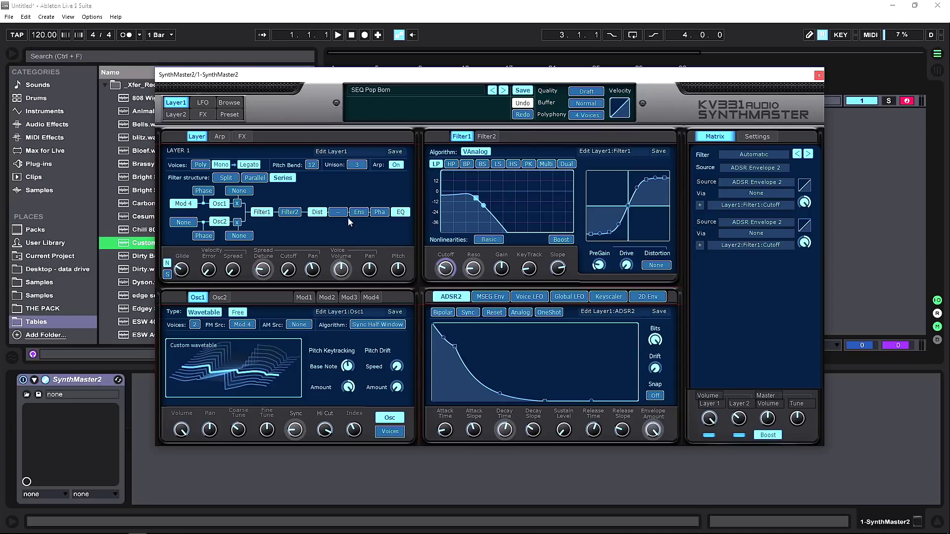
Step: Lower Filter1's cutoff slightly and retarget its third, sourceless modulation slot to Echo's EQ:Low Boost/Cut
mouse_move(526, 271)
mouse_move(597, 265)
left_click_drag(445, 270, 504, 274)
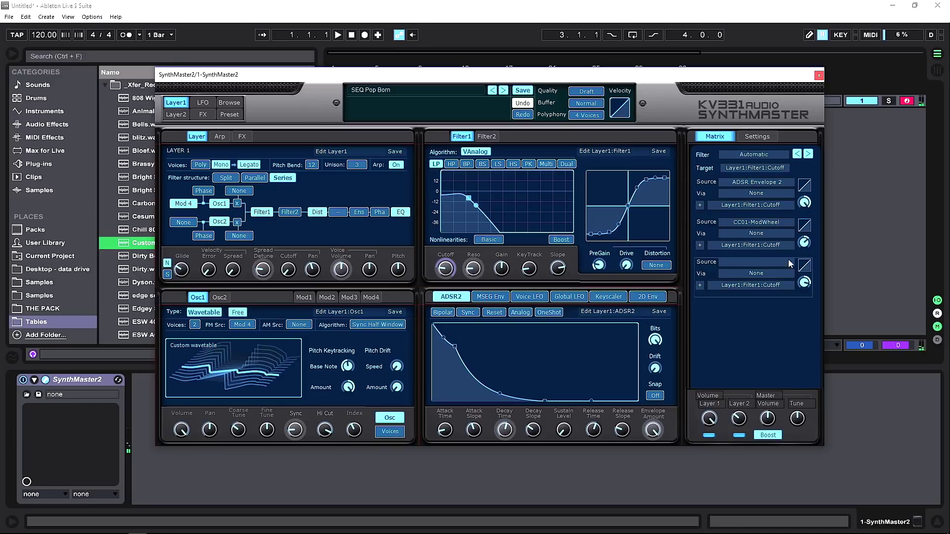
left_click(765, 284)
mouse_move(798, 336)
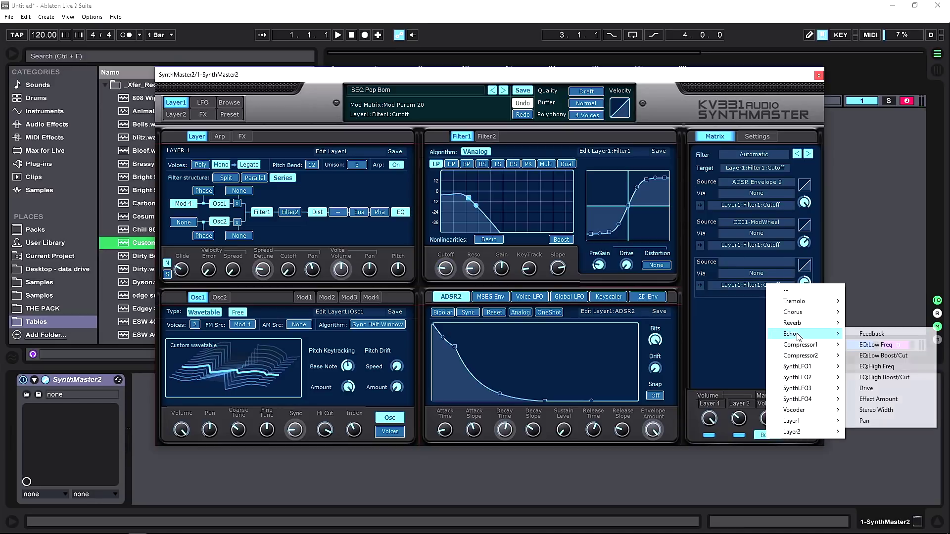
left_click(880, 355)
Step: Set the Via of the Echo EQ:Low Boost/Cut modulation slot to XYPad1-X
left_click(770, 272)
mouse_move(795, 305)
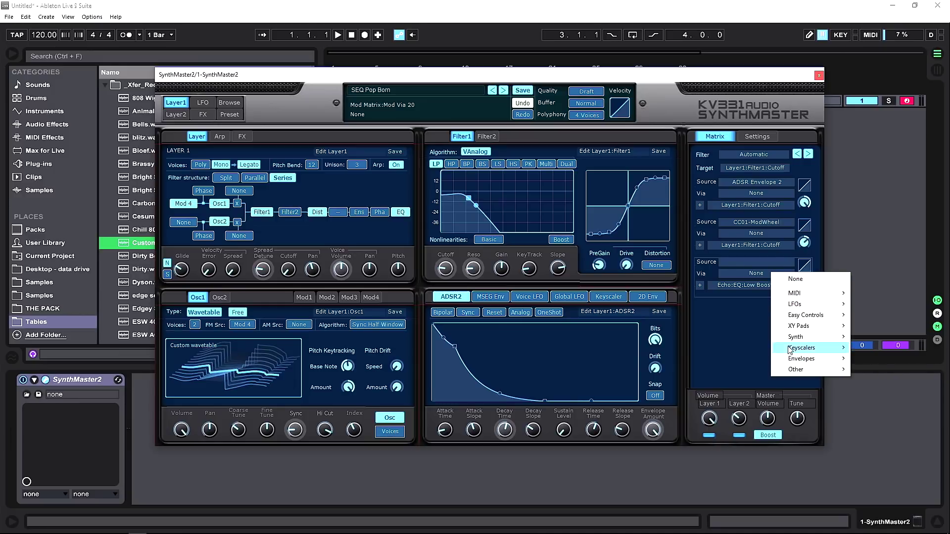
mouse_move(802, 325)
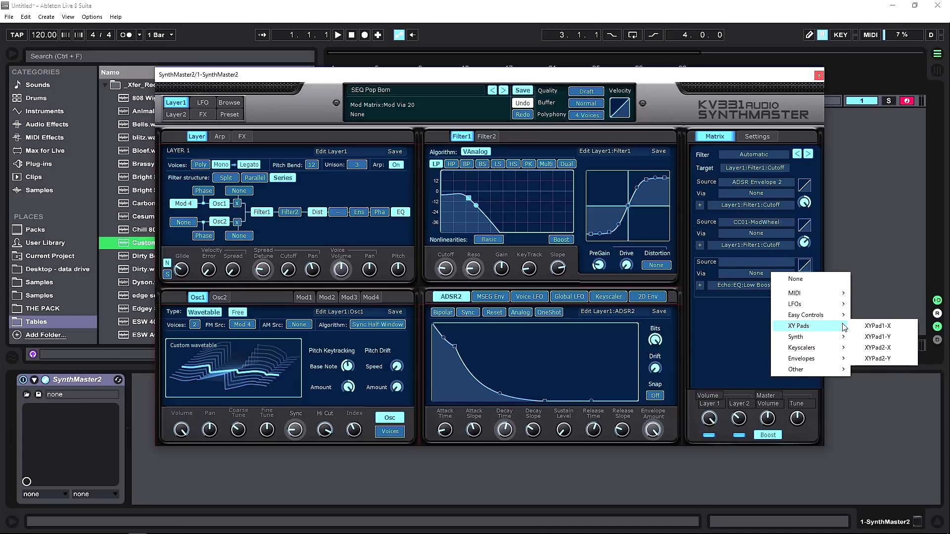
left_click(878, 326)
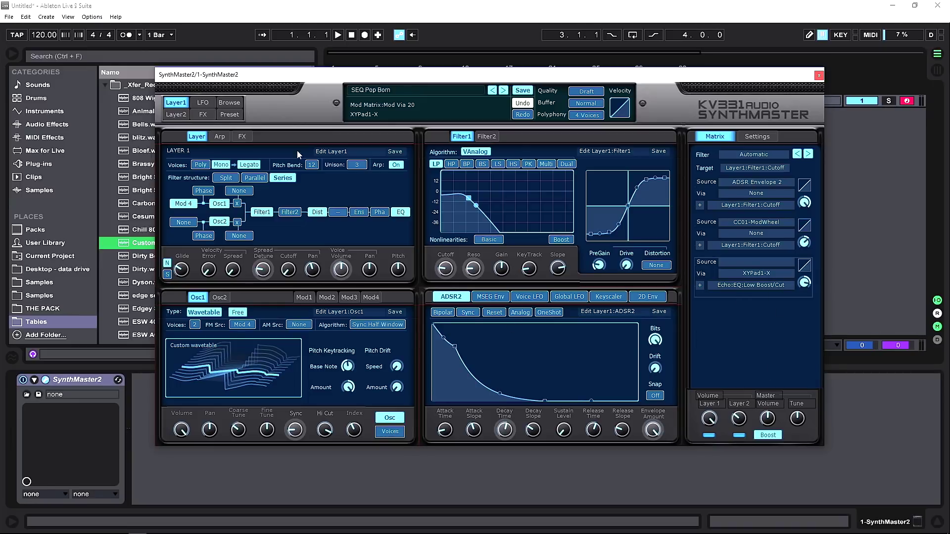
left_click(229, 104)
left_click_drag(462, 416, 527, 387)
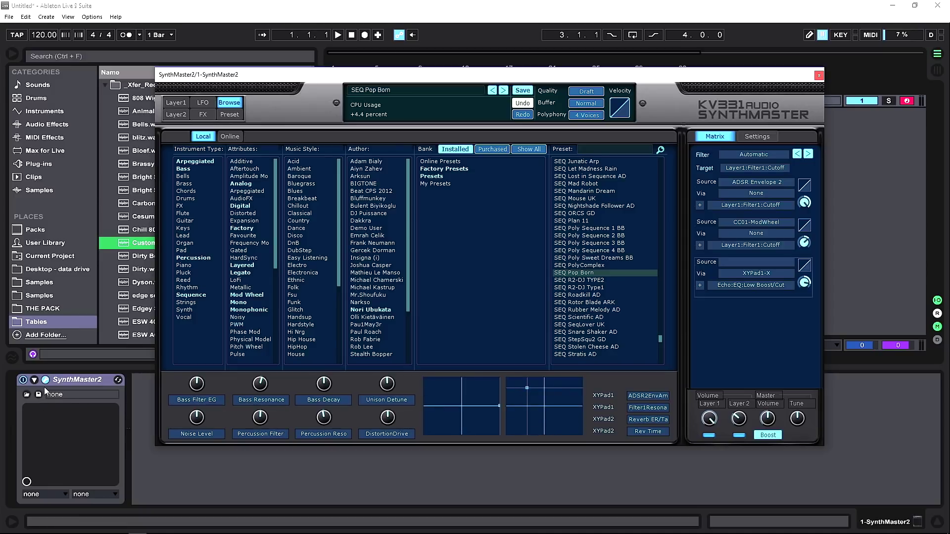
mouse_move(532, 398)
left_mouse_down()
mouse_move(518, 412)
mouse_move(548, 417)
mouse_move(531, 395)
left_mouse_up()
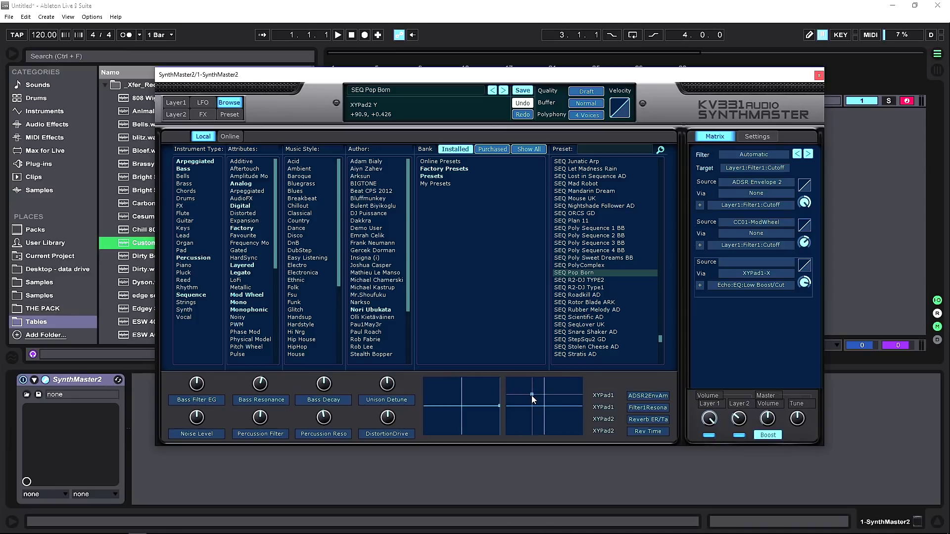
left_click_drag(29, 479, 55, 436)
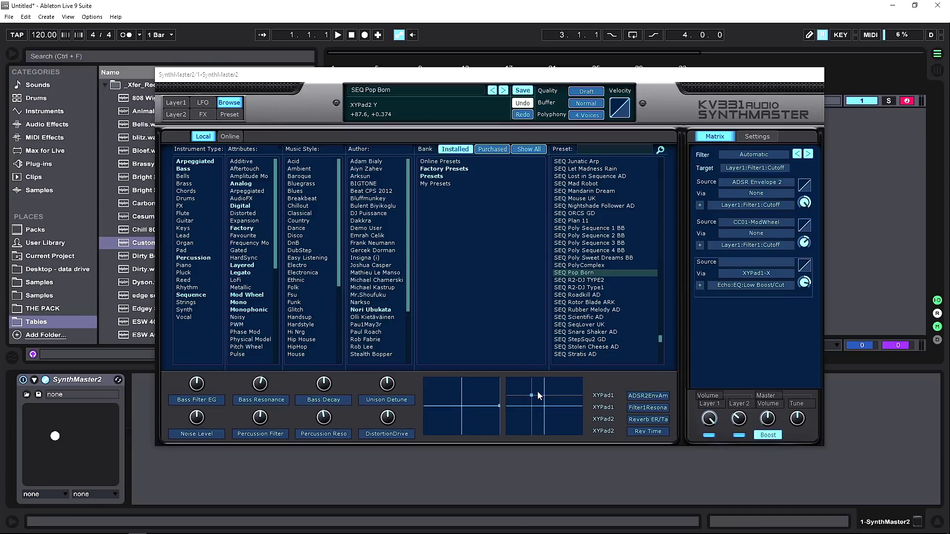
left_click_drag(520, 412, 547, 395)
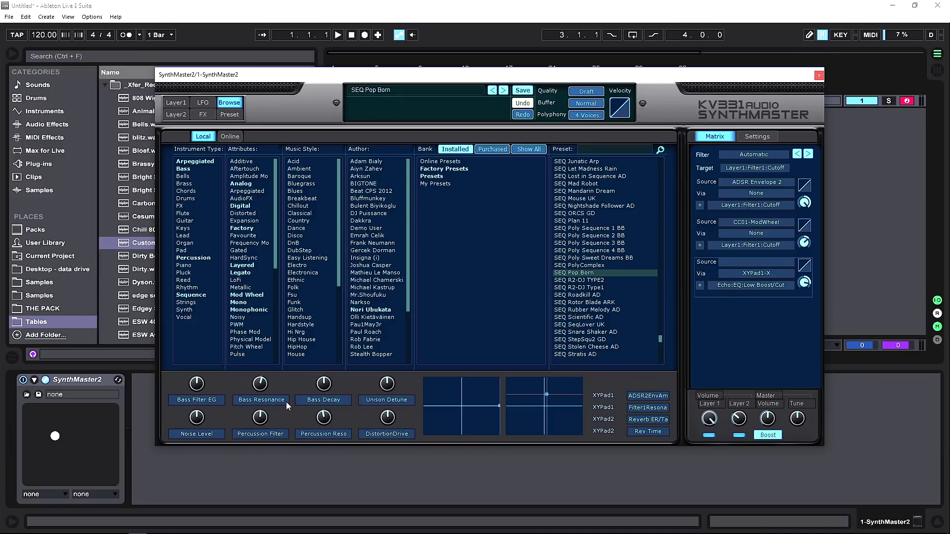
Step: Turn down the Bass Resonance easy control and examine the modulation sources of Layer 1's Filter1 resonance
left_click(259, 399)
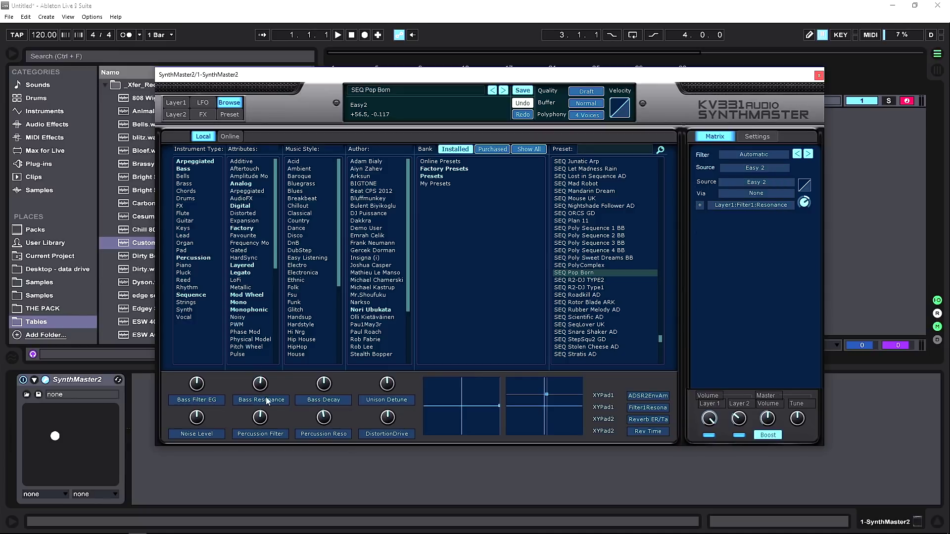
left_click_drag(263, 380, 261, 388)
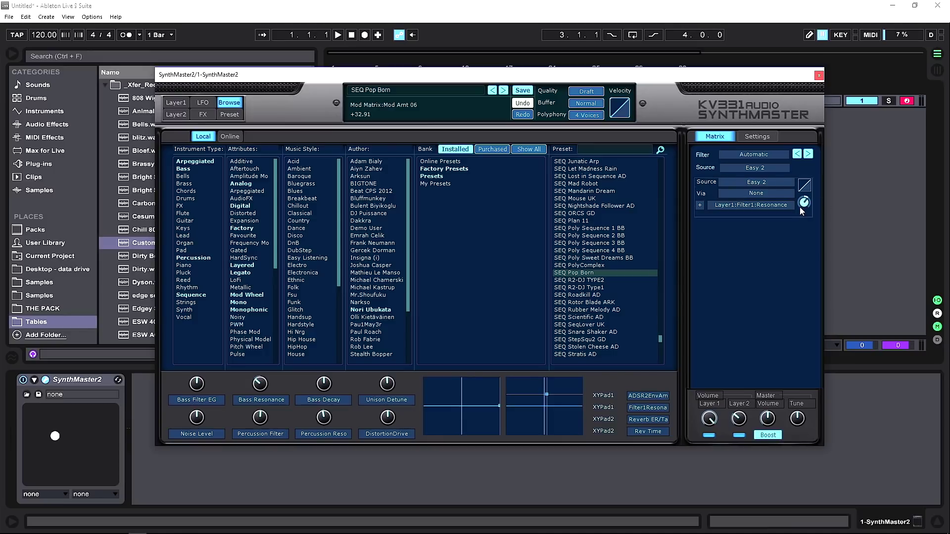
left_click(176, 102)
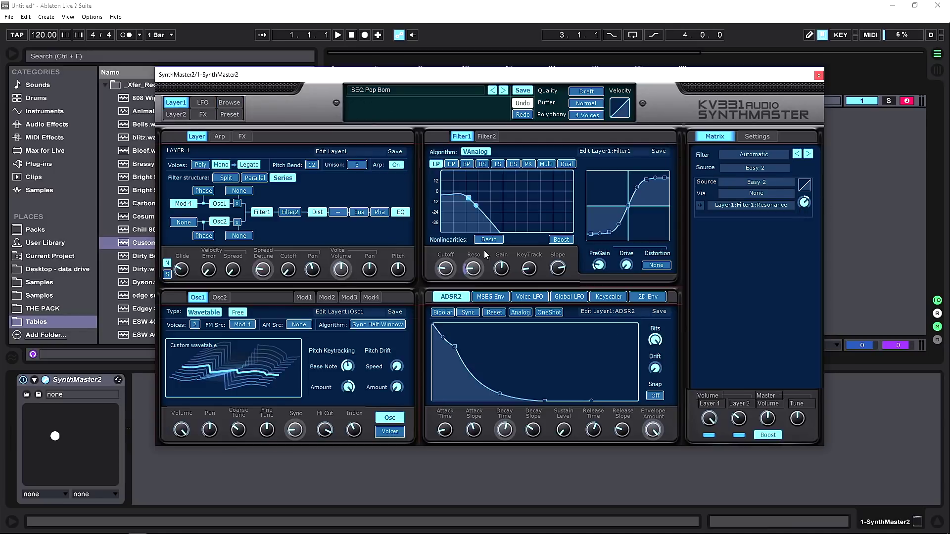
left_click(473, 268)
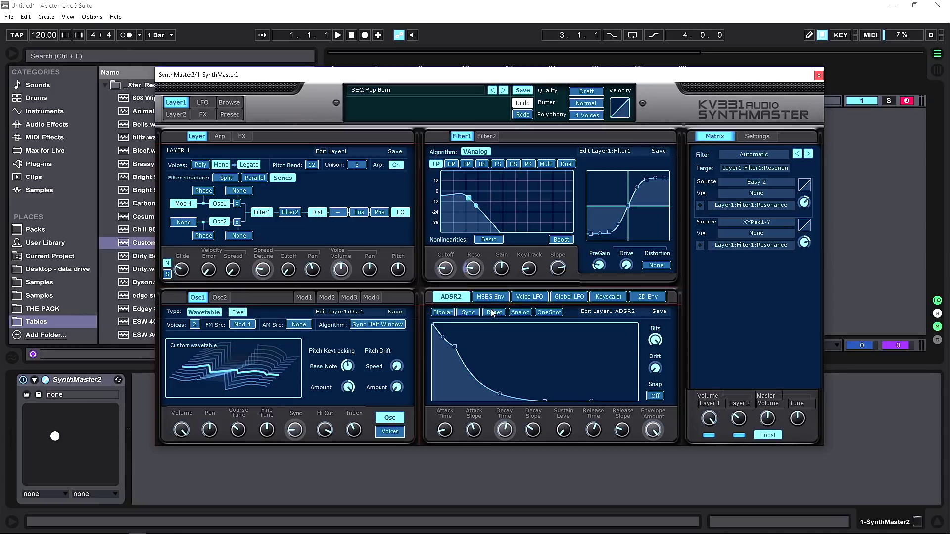
Step: Look through the modulation source, modulation type and MIDI Learn options for Filter1's resonance
right_click(474, 269)
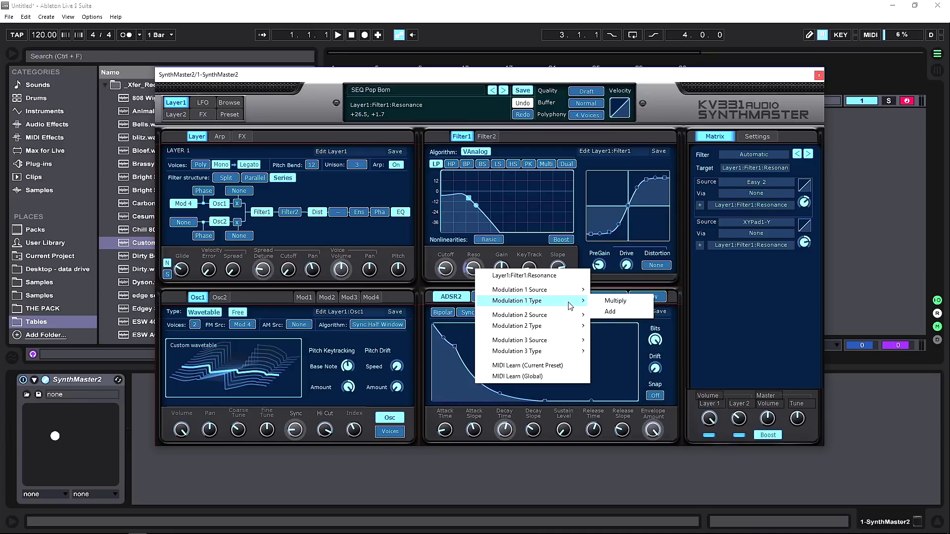
mouse_move(561, 320)
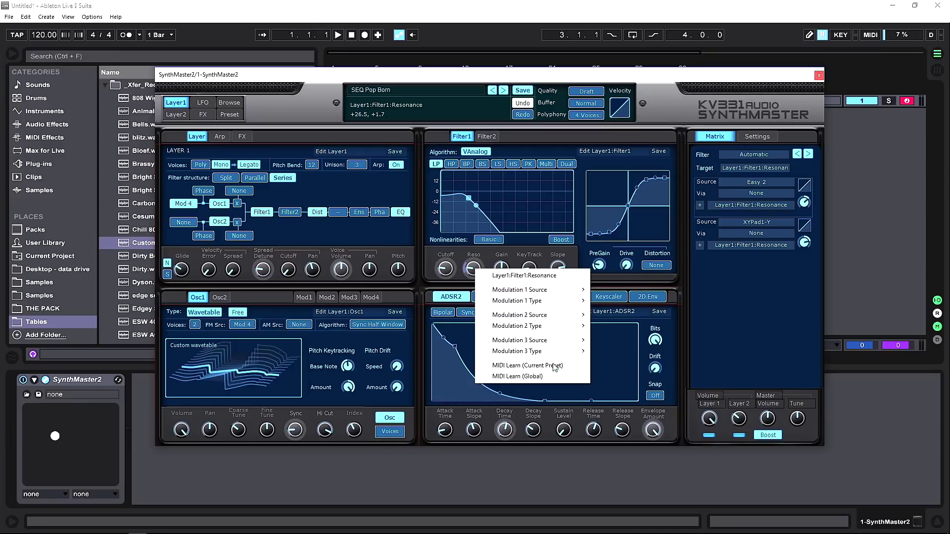
left_click(390, 272)
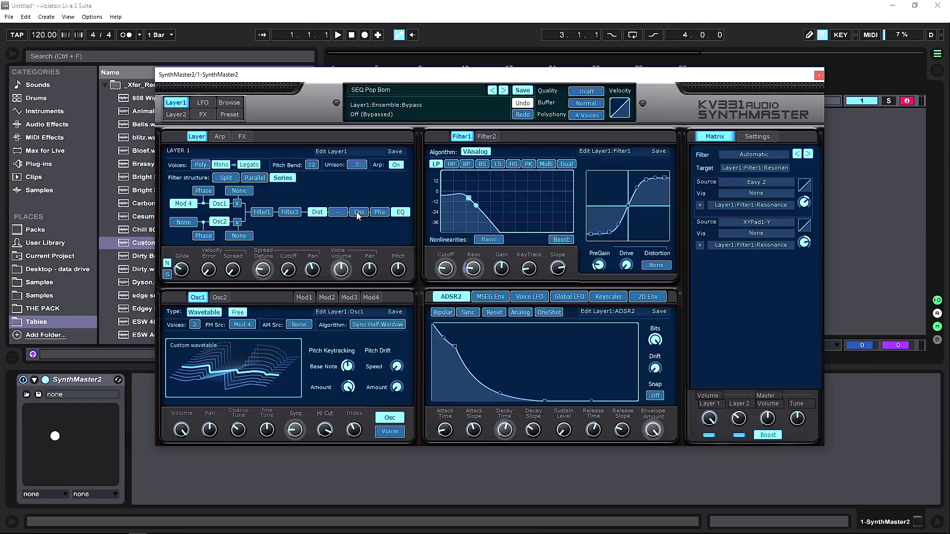
Step: Choose Ensemble2 for Layer 2's third insert effect and Tremolo for its second
left_click(176, 114)
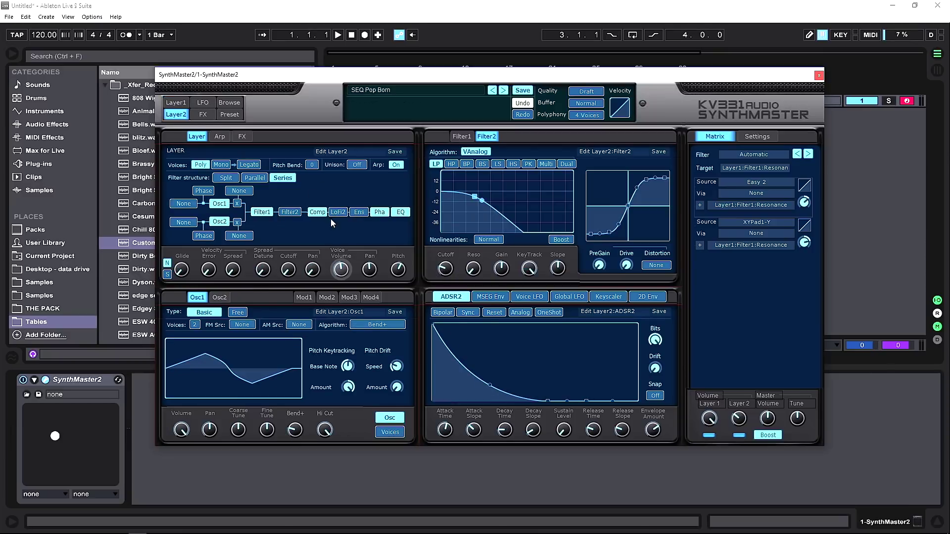
left_click(360, 214)
left_click(383, 307)
left_click(338, 212)
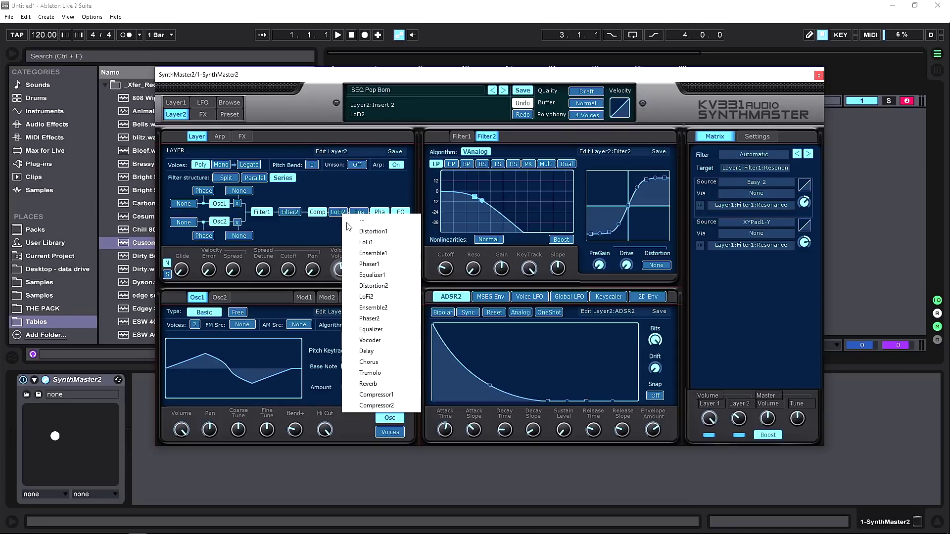
left_click(374, 373)
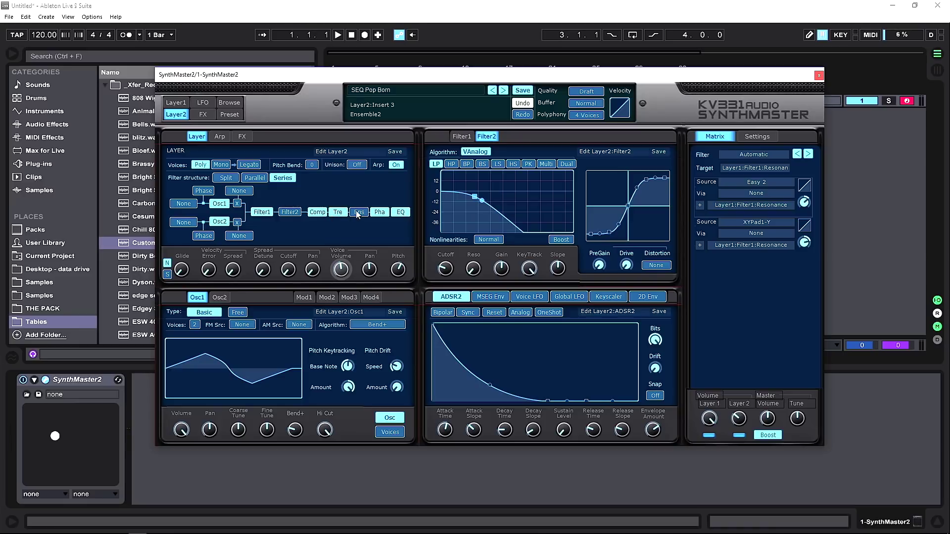
Step: Look through the Bus 1, Layer 1 and Layer 2 effects, toggling Layer 2's Ensemble off and back on
left_click(199, 114)
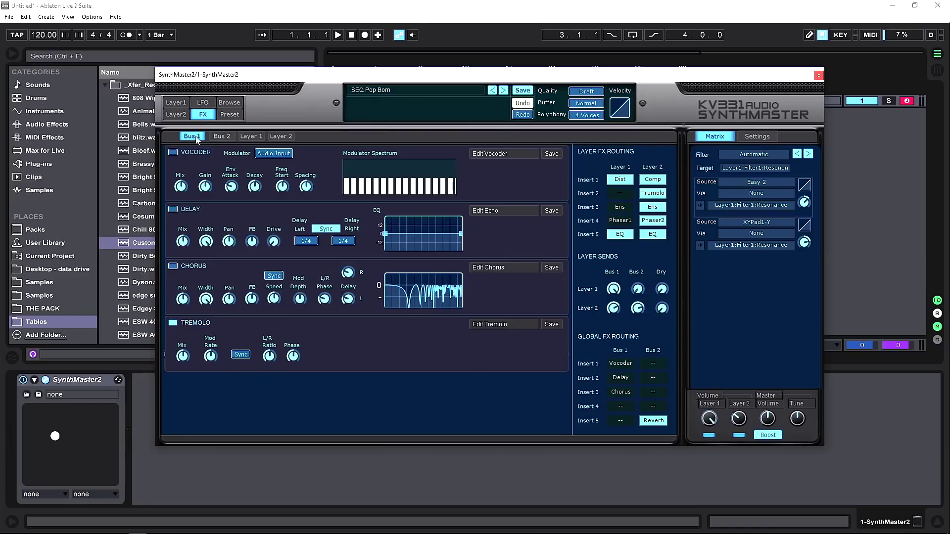
left_click(257, 138)
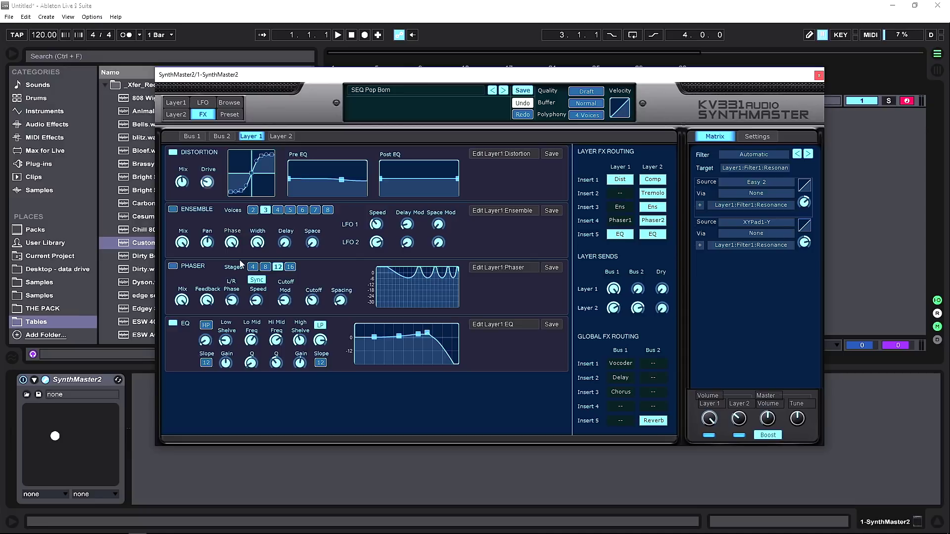
left_click(274, 135)
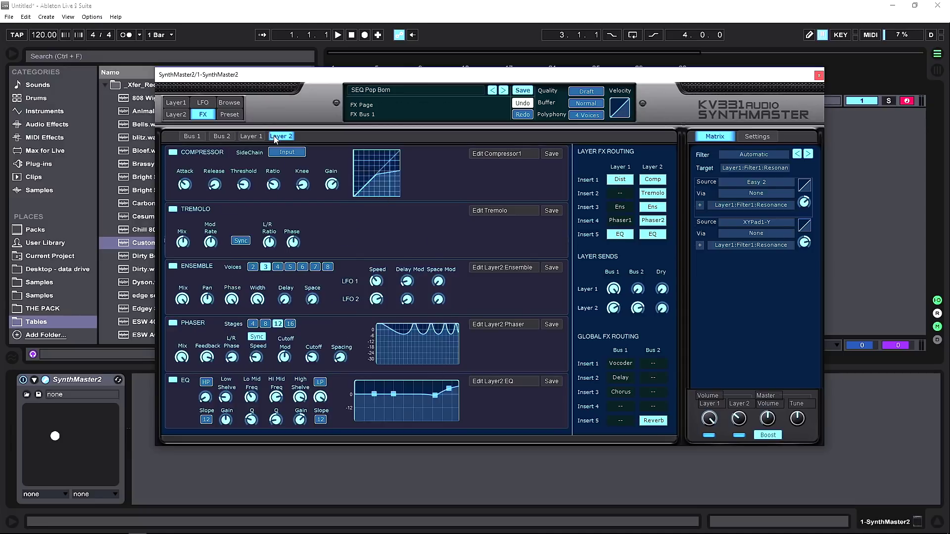
left_click(173, 266)
left_click(173, 266)
Step: Set Layer 2's insert 4 to Ensemble2, and raise the Tremolo's L/R Ratio while lowering its Phase
left_click(652, 220)
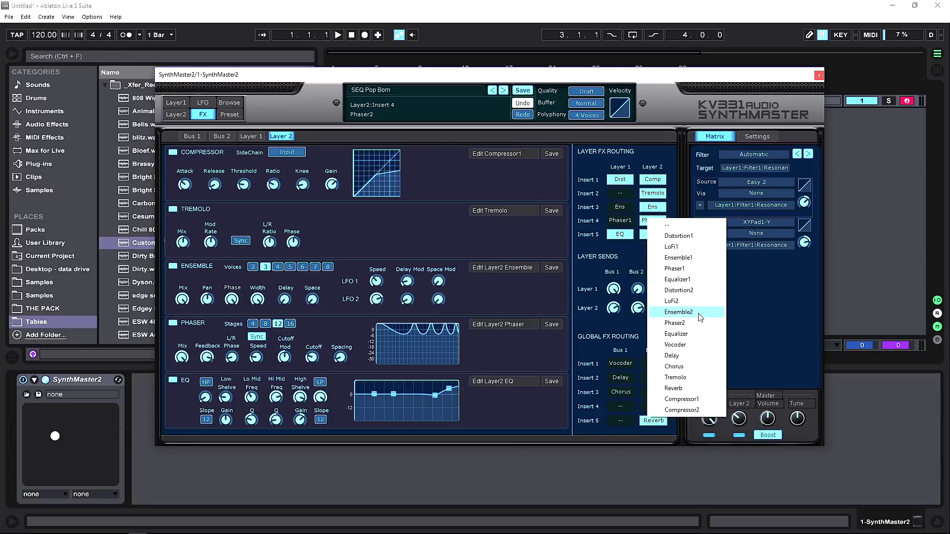
left_click(678, 311)
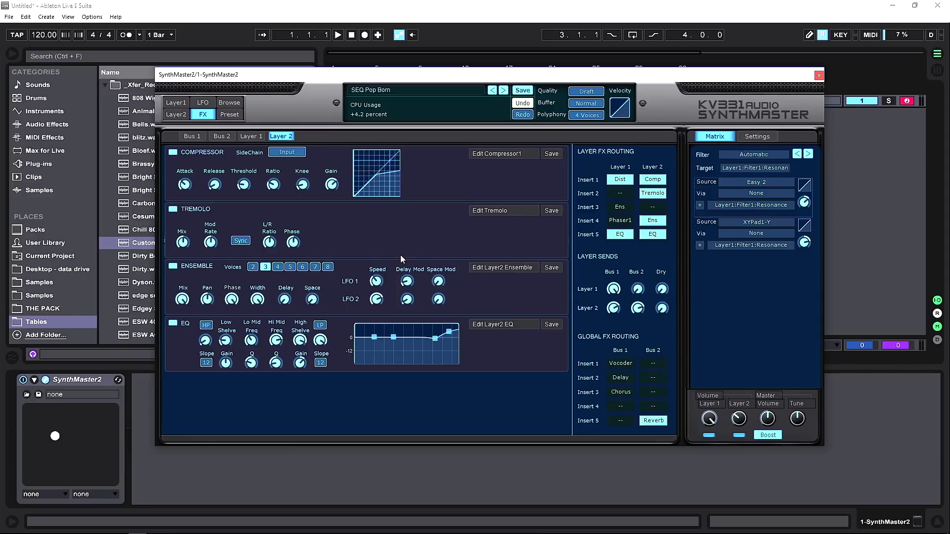
mouse_move(270, 240)
left_click(270, 241)
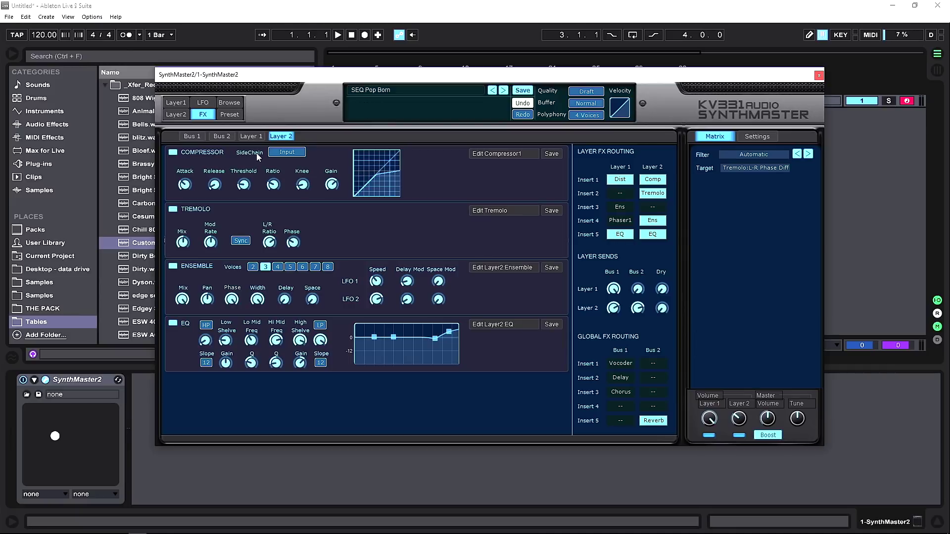
Step: Look at the Bus 1 and Bus 2 effects, and assign Reverb to Bus 2's insert 2
left_click(186, 137)
left_click(220, 136)
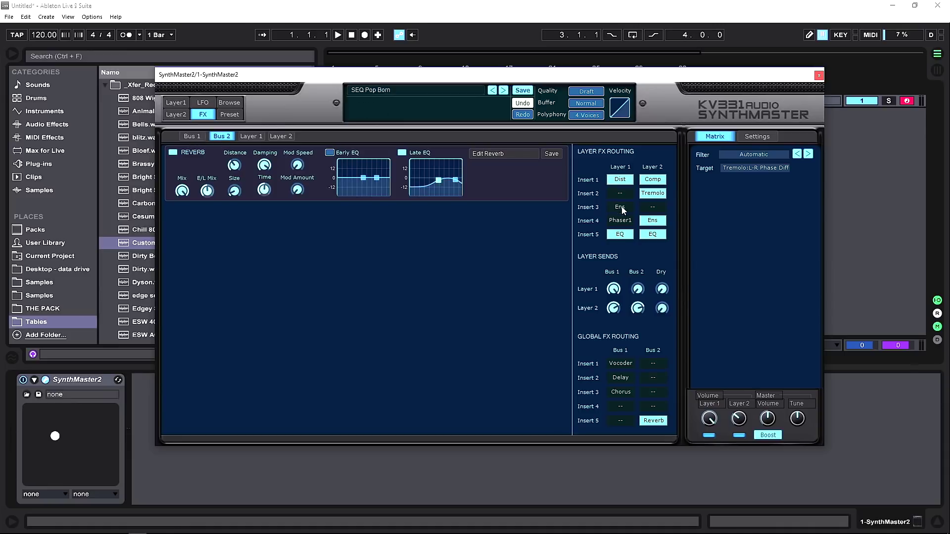
left_click(654, 379)
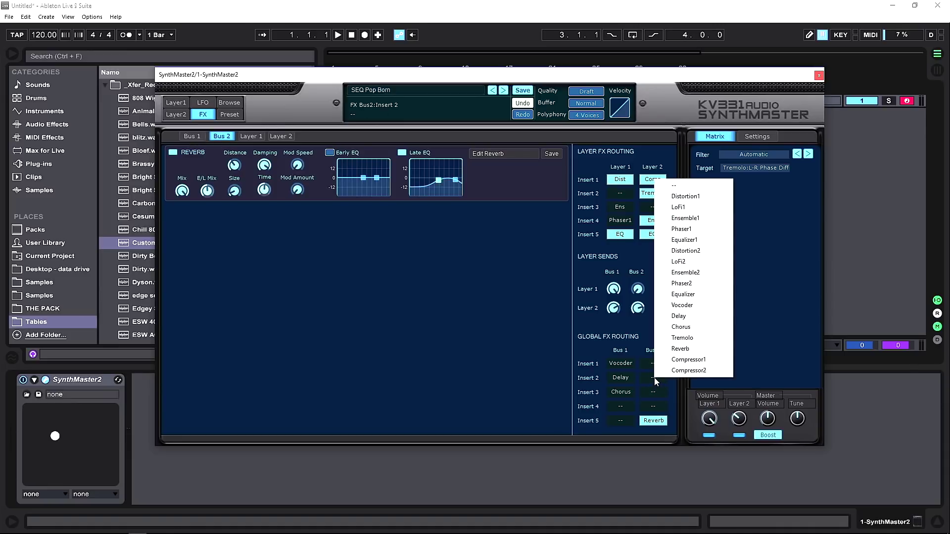
left_click(676, 348)
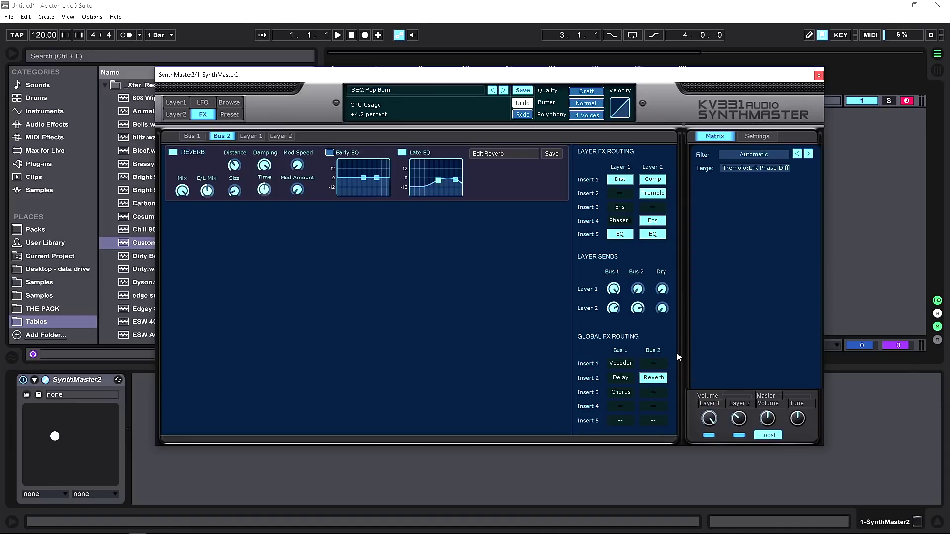
Step: Compare Layer 2's page with the global effects page, and open the effects section inside Layer 2
left_click(181, 114)
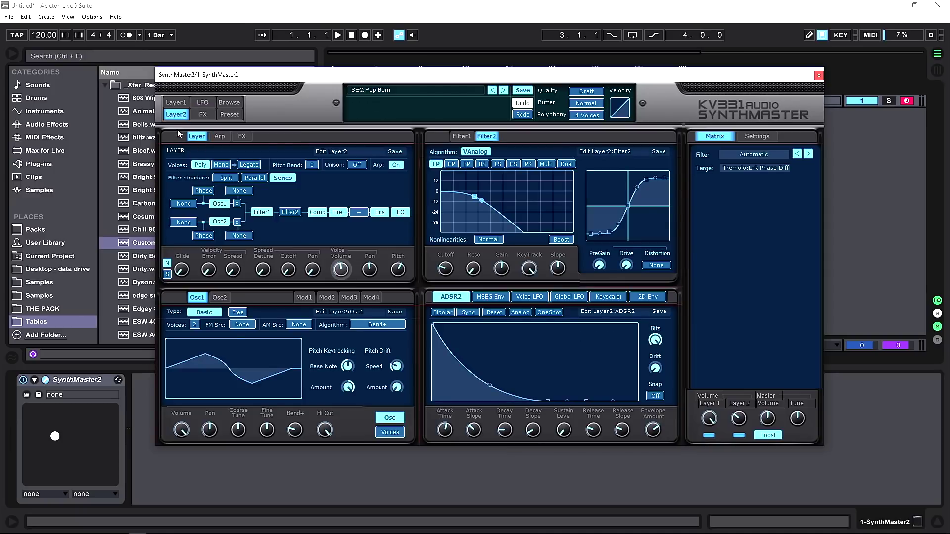
left_click(200, 114)
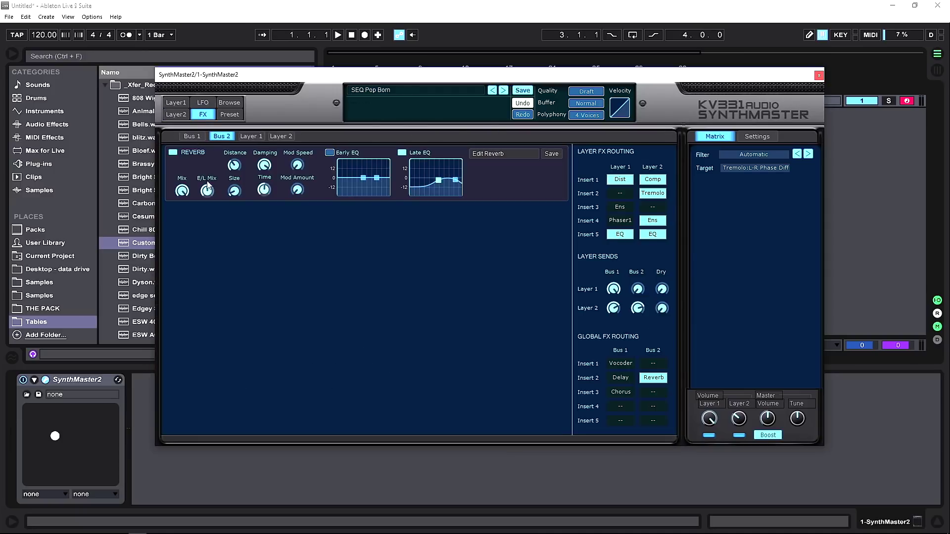
left_click(169, 115)
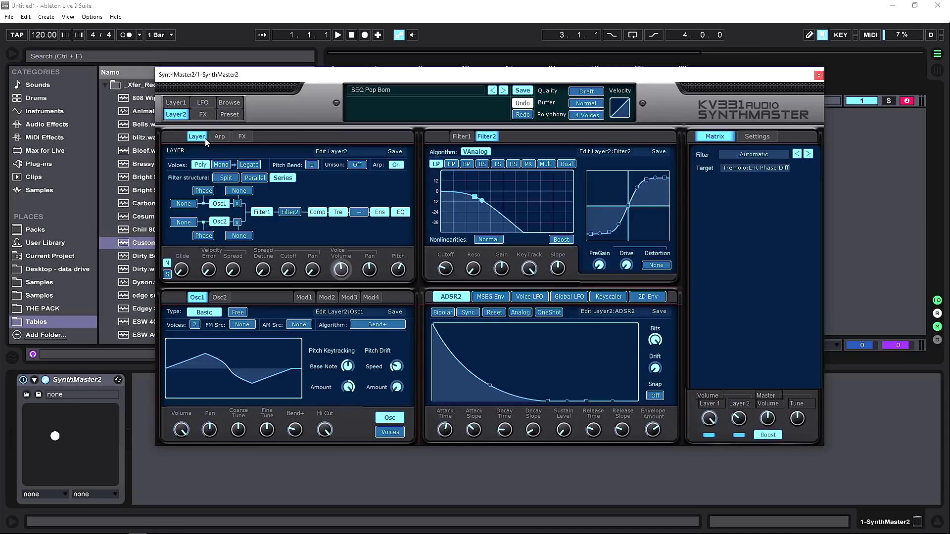
left_click(241, 136)
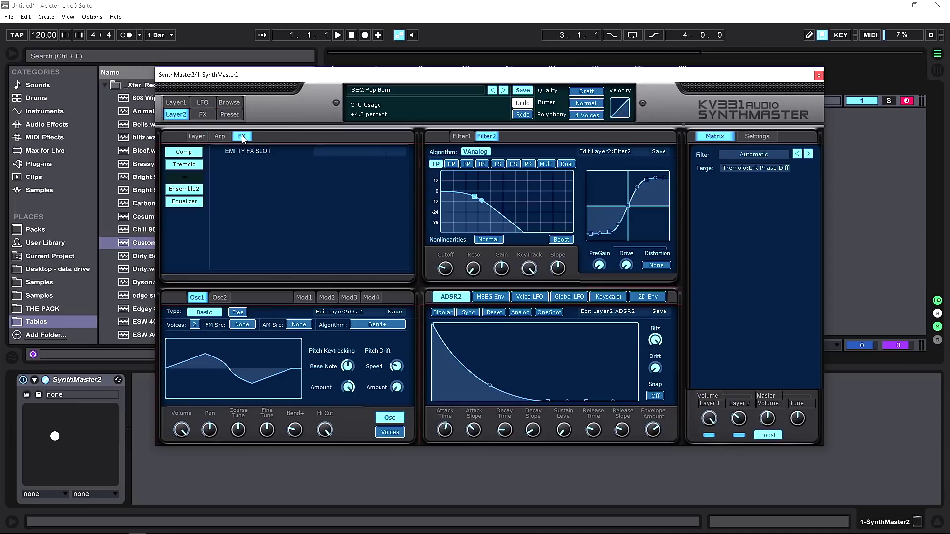
Step: Display Layer 2's Tremolo, and swap its Compressor and Ensemble2 between inserts 1 and 4
left_click(188, 168)
left_click(173, 169)
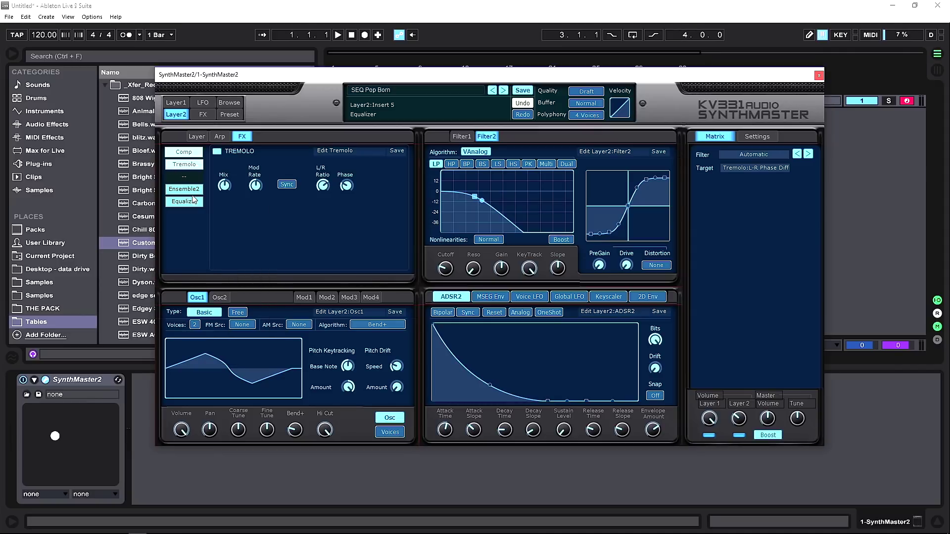
left_click(192, 164)
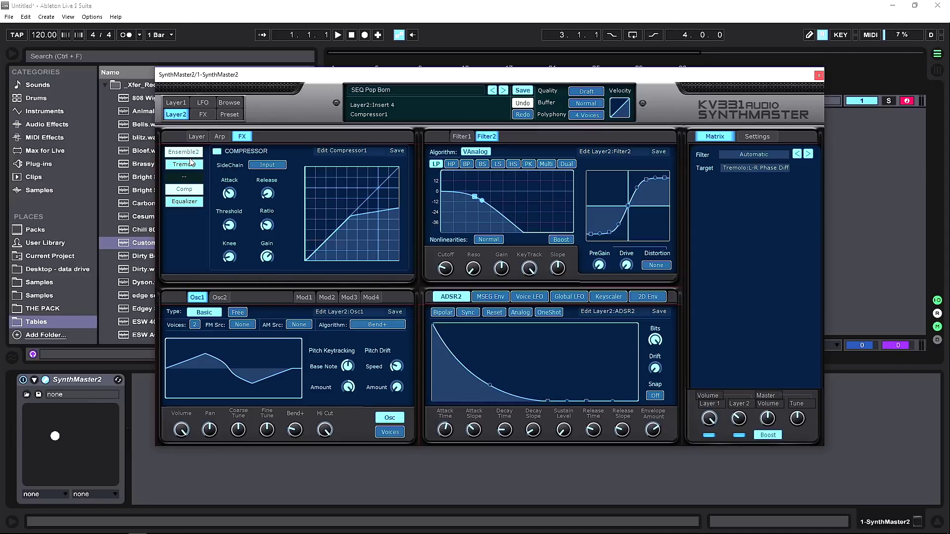
left_click(189, 169)
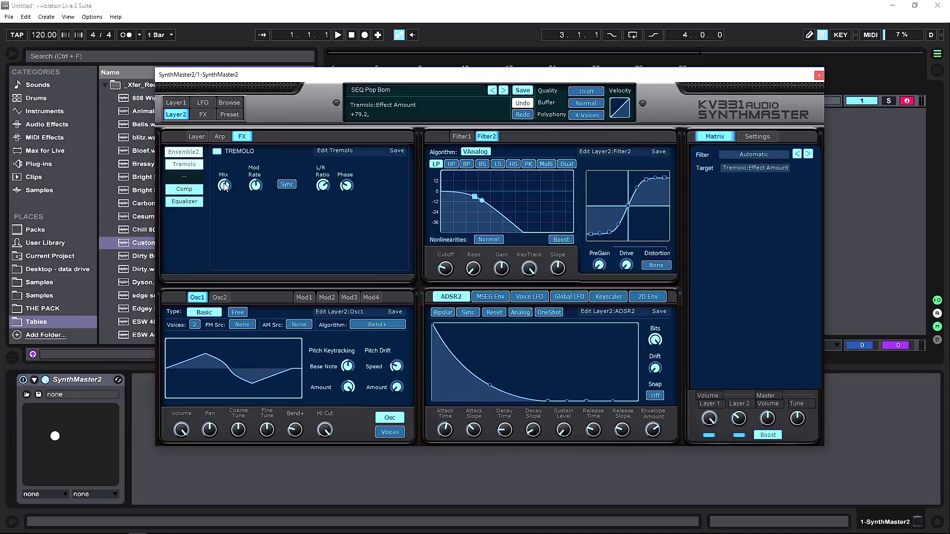
Step: Assign LoFi1 to Layer 2's insert 3 and bypass the Tremolo
left_click(190, 178)
left_click(213, 201)
left_click(190, 181)
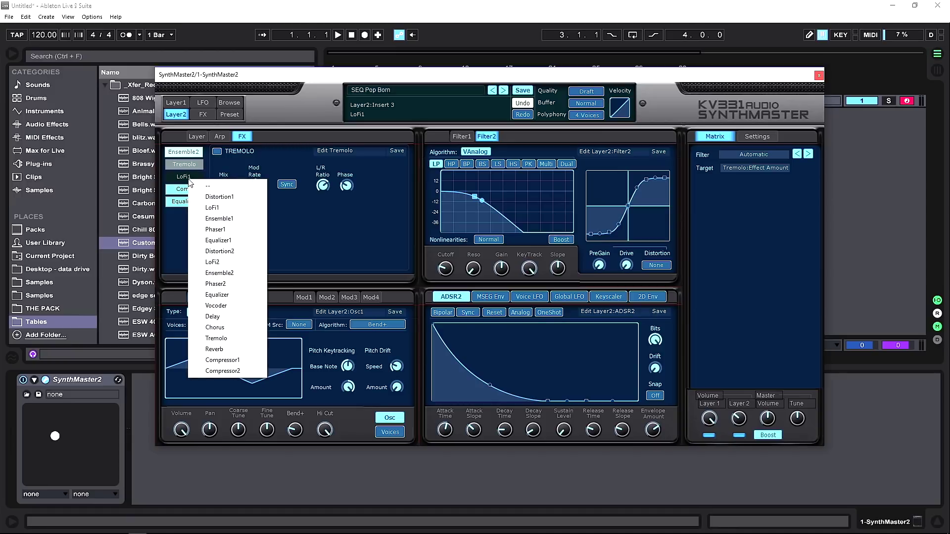
left_click(172, 241)
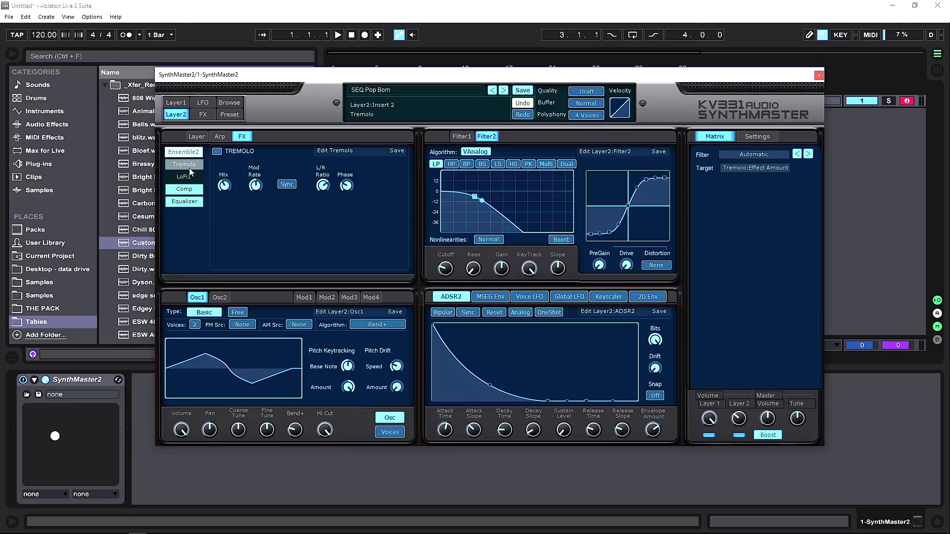
Step: Show Layer 2's arpeggiator, lower its Duration and adjust its Swing
left_click(221, 137)
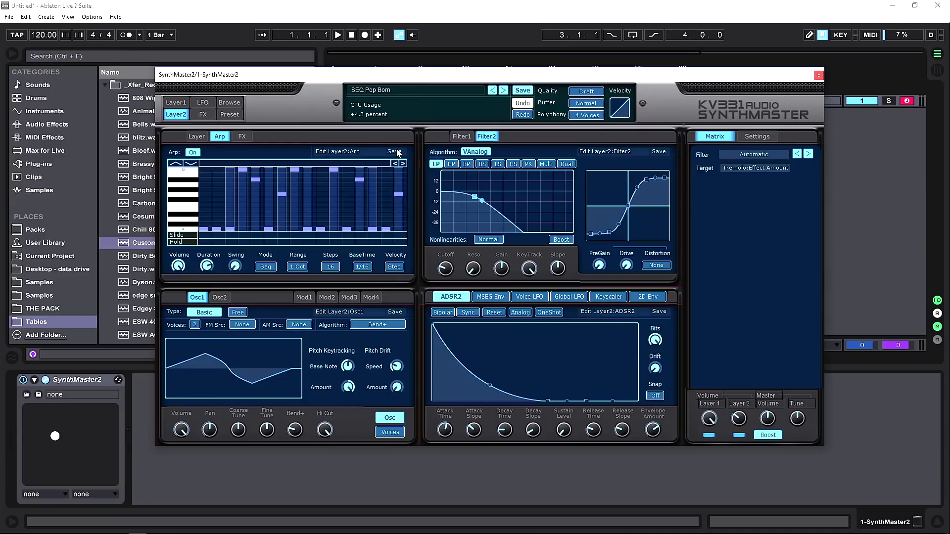
left_click(207, 266)
left_click_drag(206, 266, 176, 270)
left_click_drag(235, 266, 237, 226)
left_click_drag(238, 268, 227, 285)
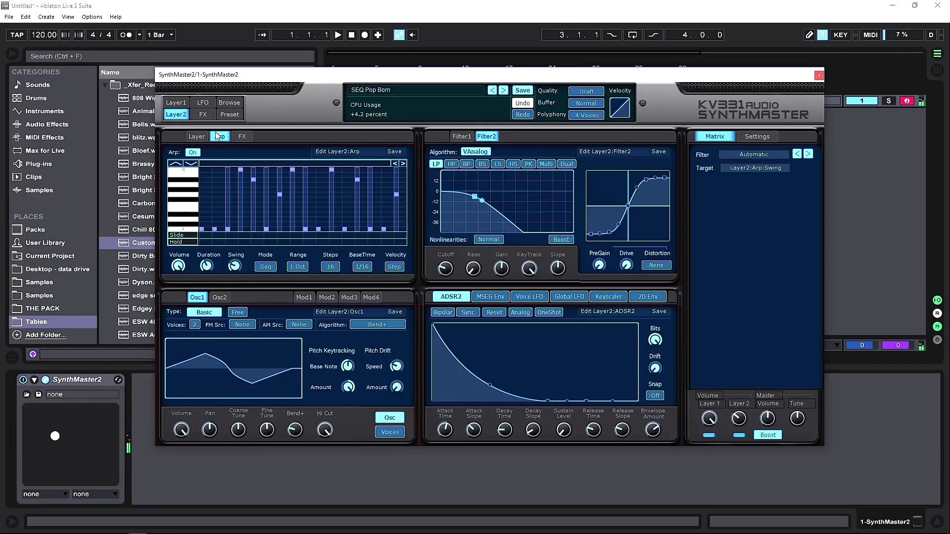
Step: Load the SEQ R2-DJ TYPE2 preset, check the preset dropdown options and open the preset browser
left_click(501, 92)
left_click(451, 91)
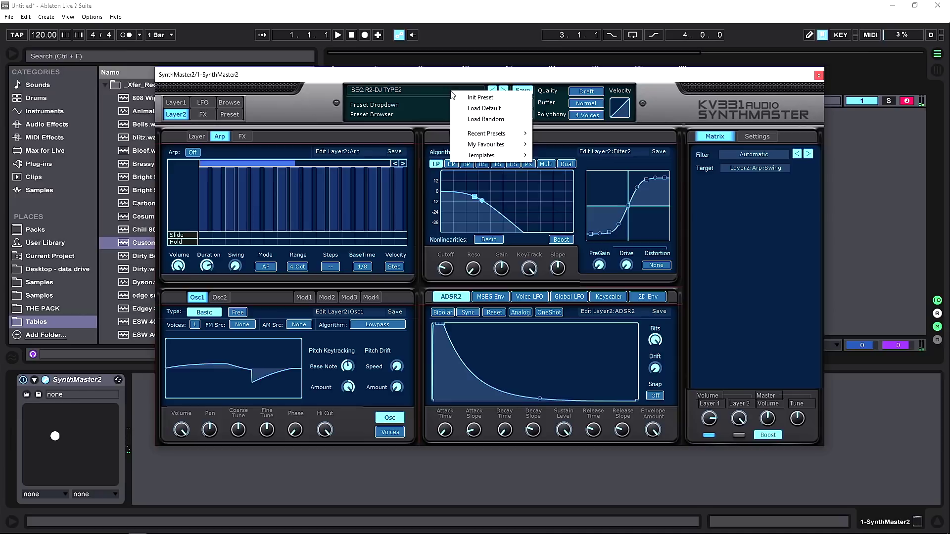
left_click(304, 100)
left_click(229, 103)
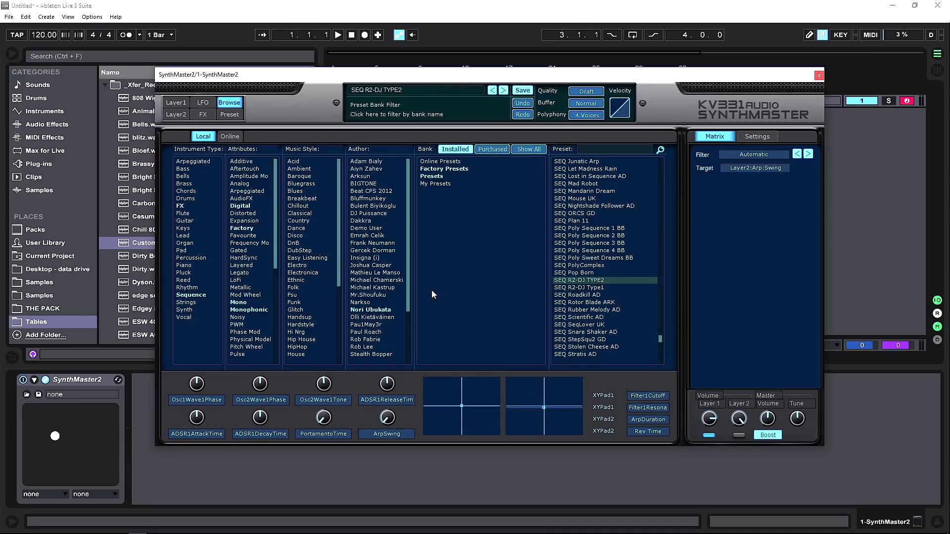
Step: Filter the local presets by Arpeggiated, and audition AR Mystic Cigarette BT and AR Pulsating Pad TP
left_click(191, 161)
left_click(596, 287)
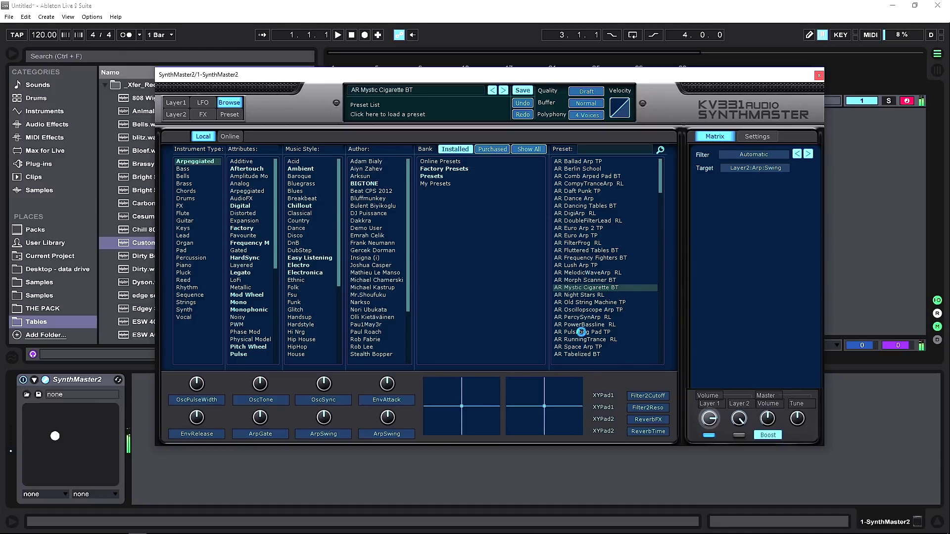
left_click(584, 332)
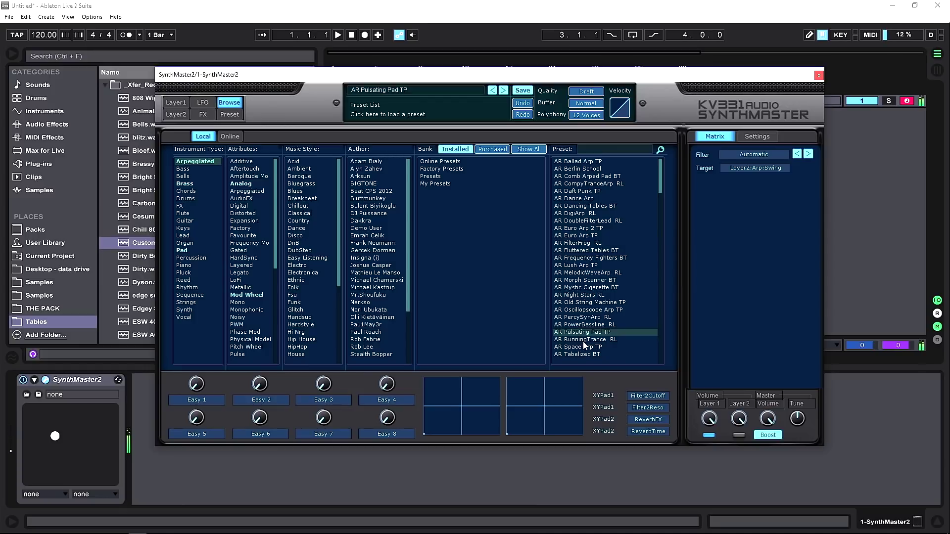
Step: Load the AR Tabelized BT preset and move the points of both XY pads off centre
left_click(584, 354)
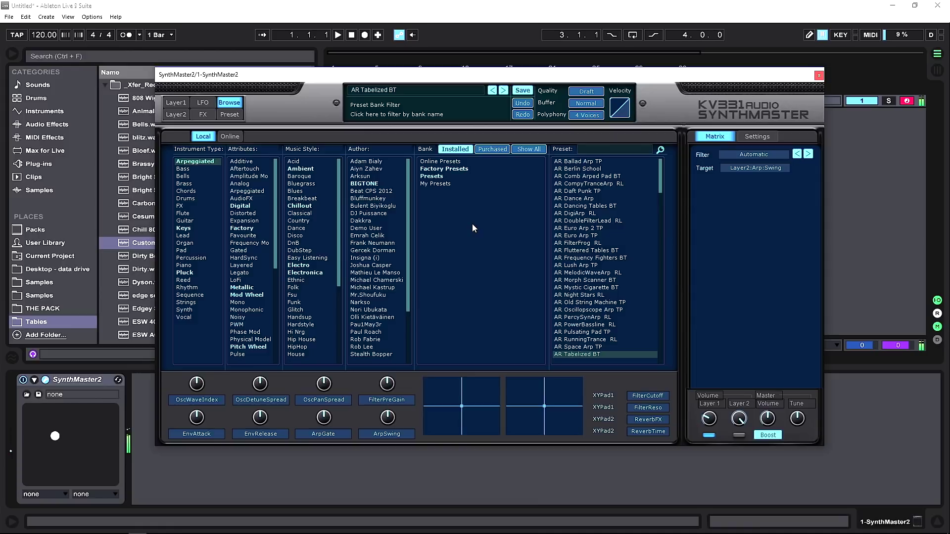
left_click_drag(463, 405, 548, 393)
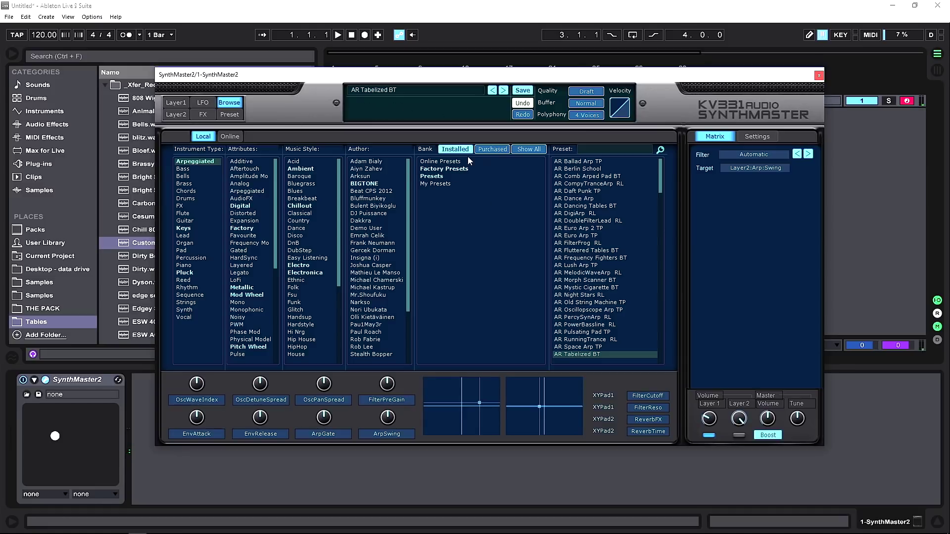
Step: Look through the full list of available preset banks and view the EDM Expansion 4 bank's details
left_click(523, 148)
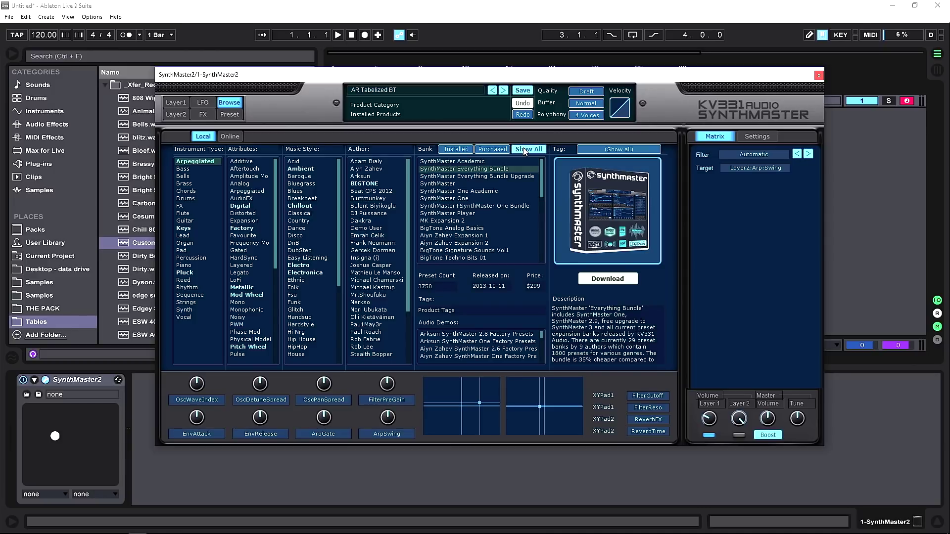
left_click(542, 190)
left_click_drag(542, 188, 539, 249)
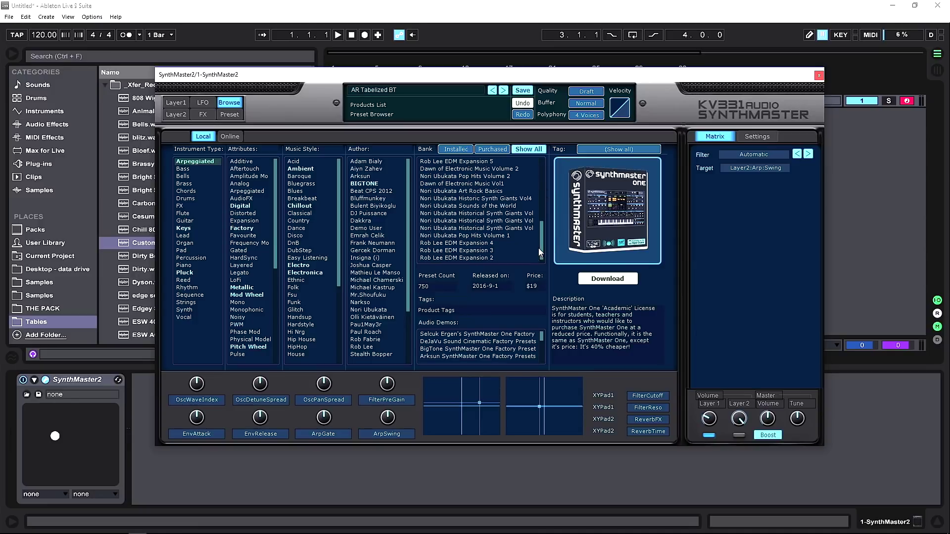
left_click(473, 213)
left_click(470, 244)
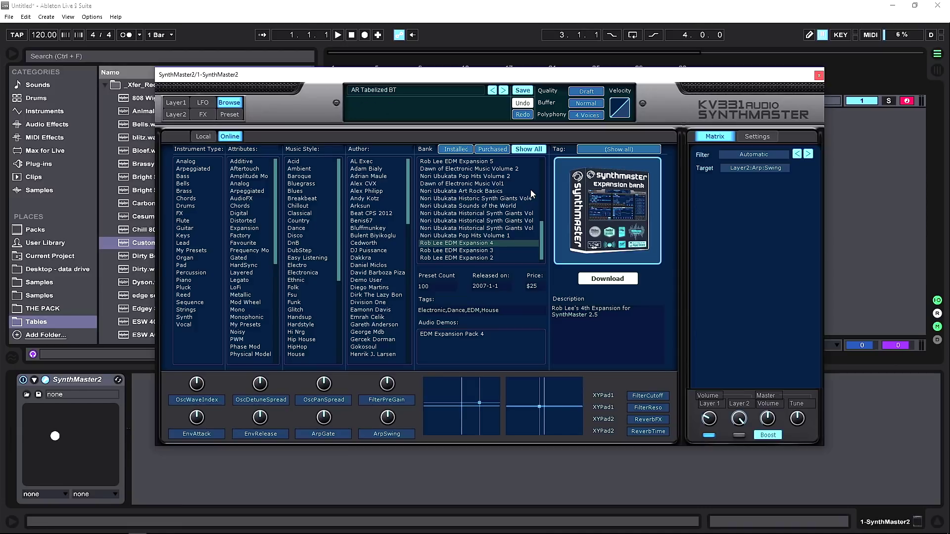
Step: Show the installed online presets, filter them by Arpeggiated, and load FM Sequence followed by SE Experimental
left_click(454, 149)
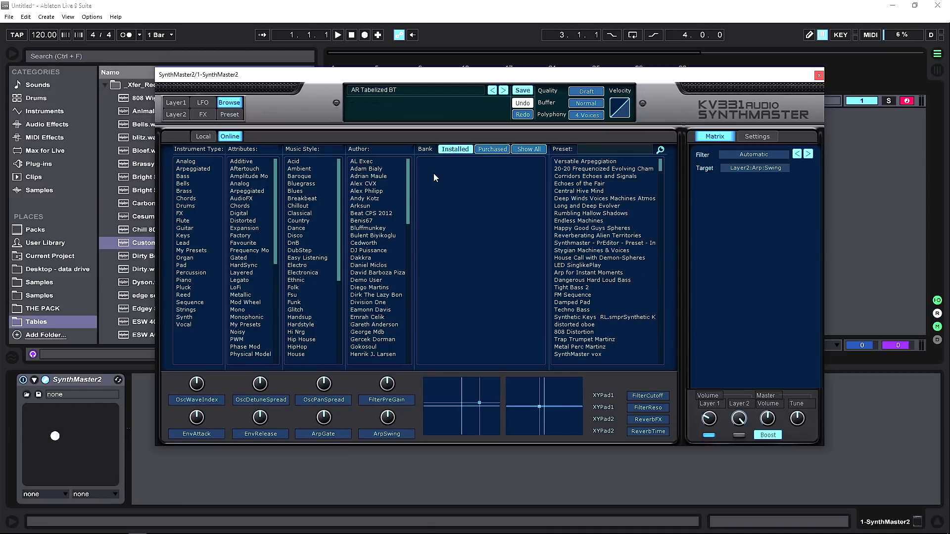
left_click(492, 149)
left_click(454, 149)
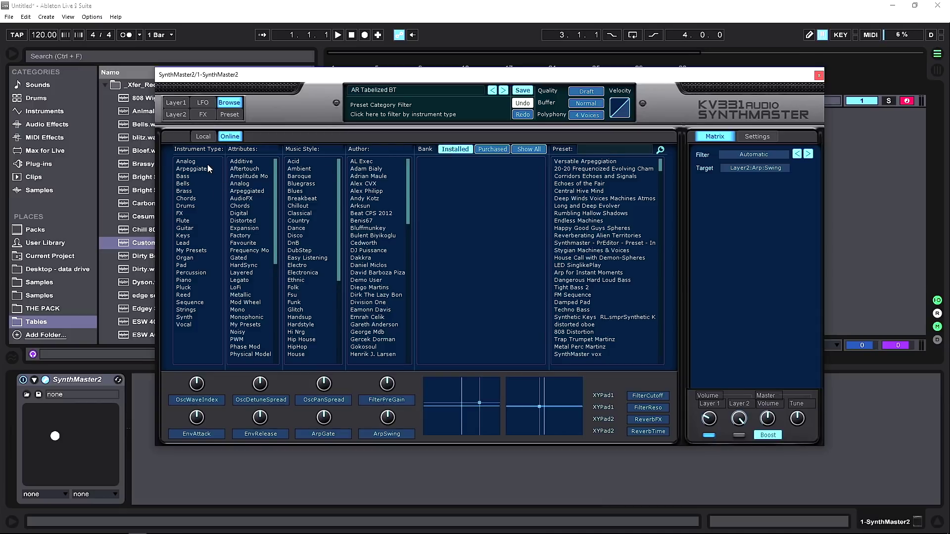
left_click(193, 169)
left_click(598, 170)
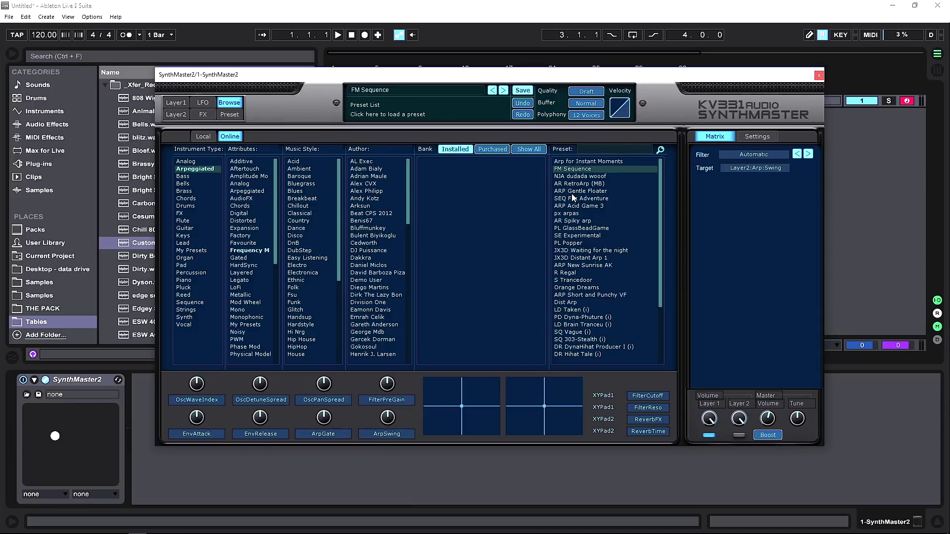
left_click(577, 235)
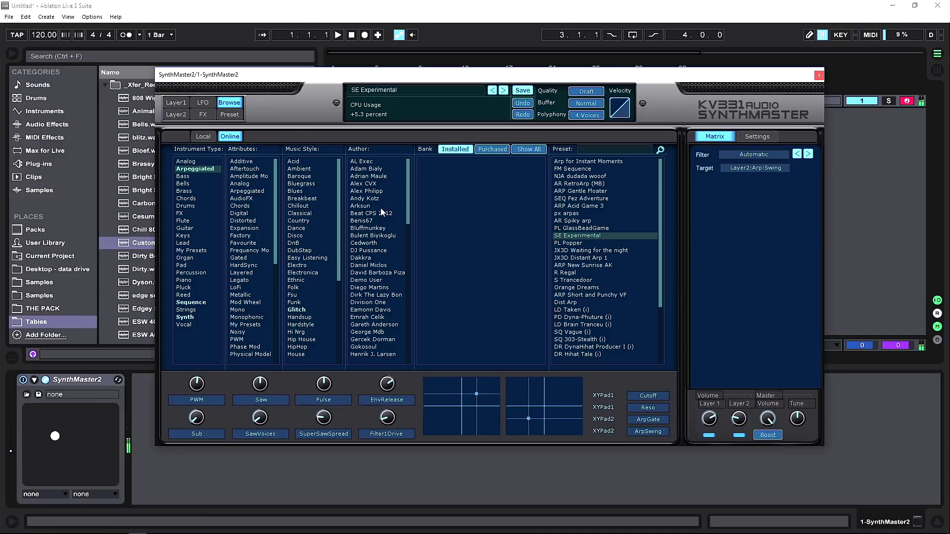
Step: Browse the Online Presets bank in the local library, clearing the Arpeggiated filter to list all its presets
left_click(202, 137)
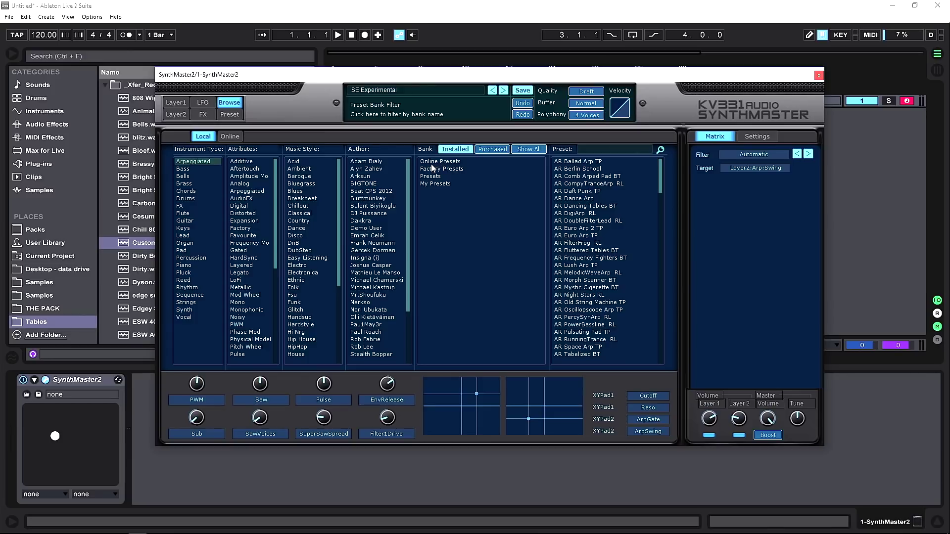
left_click(450, 163)
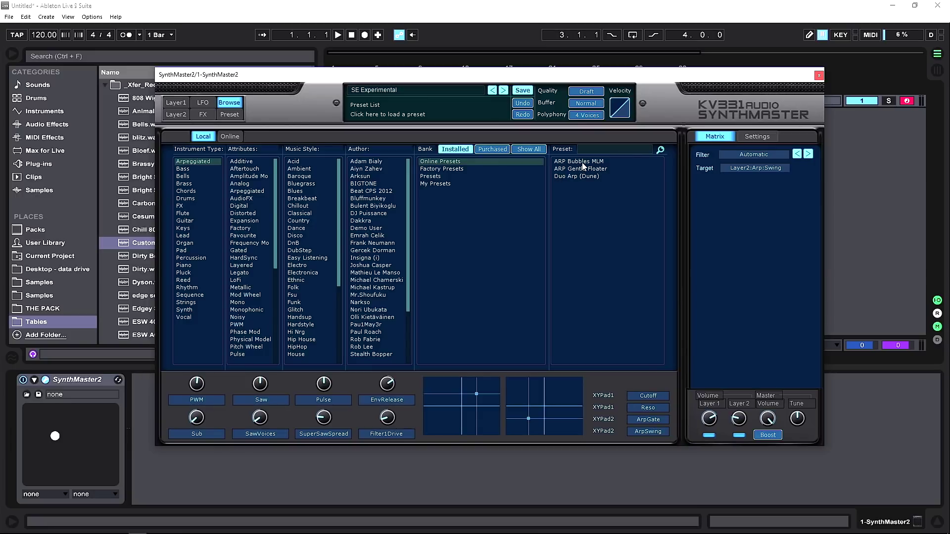
left_click(195, 162)
mouse_move(659, 207)
left_mouse_down()
mouse_move(655, 345)
mouse_move(670, 204)
left_mouse_up()
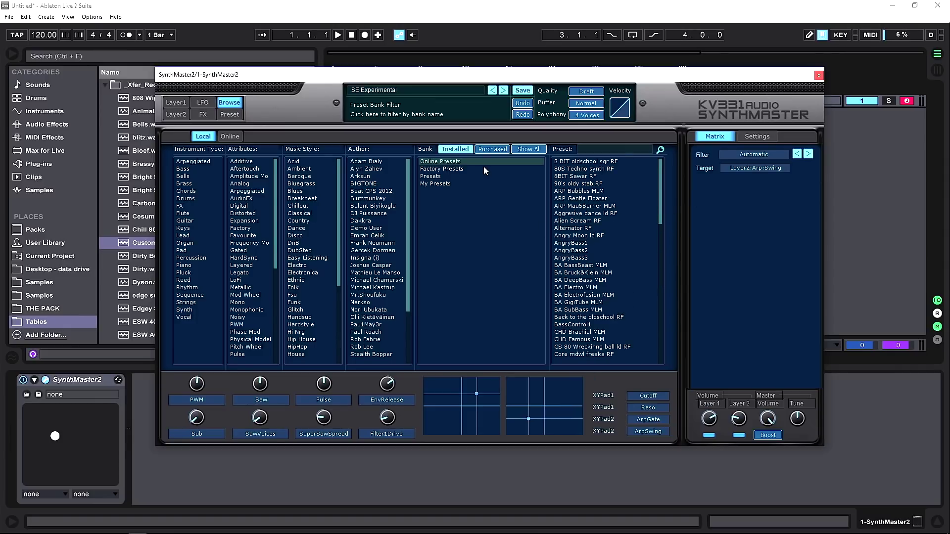
Step: Open the LFO page and try the Saw wave on LFO 1 before setting it to Square
left_click(178, 102)
left_click(202, 103)
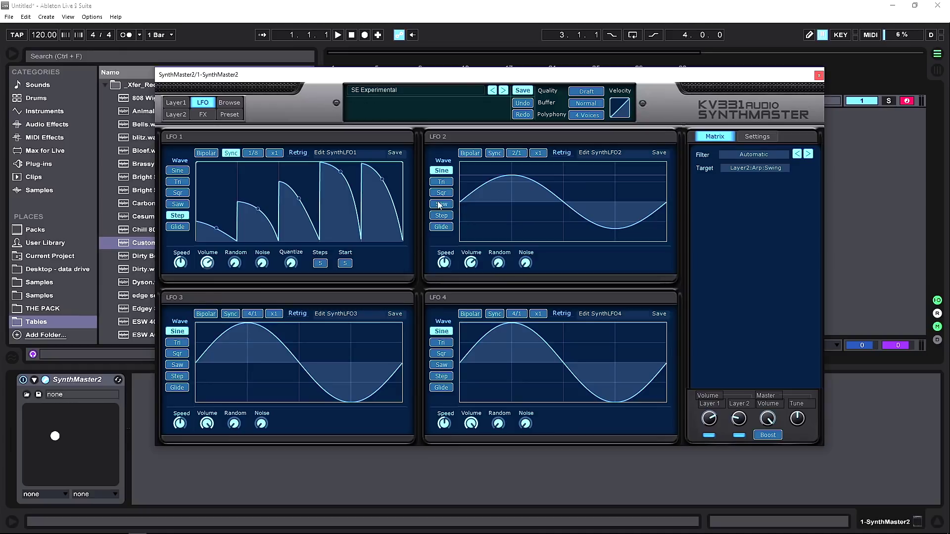
left_click(177, 204)
left_click(174, 193)
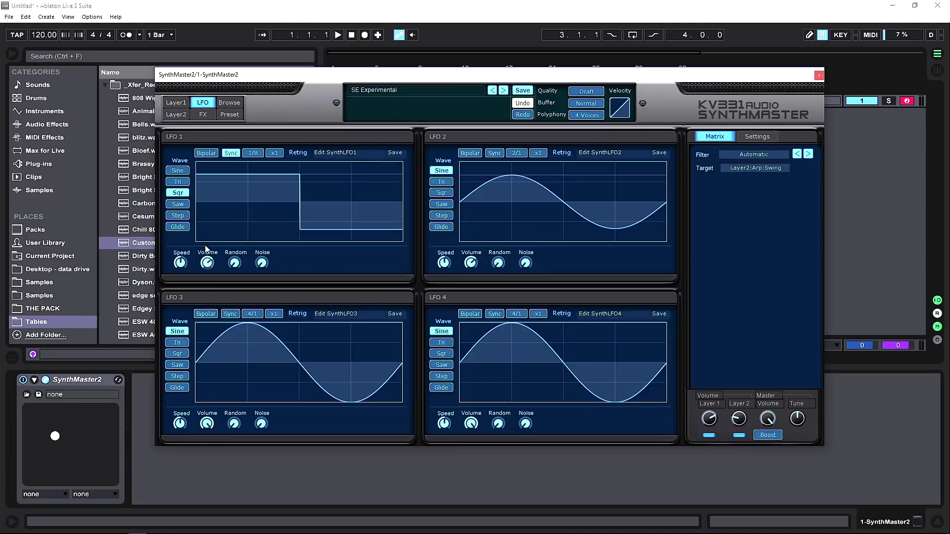
Step: Set LFO 1's beat multiplier to 1/2, turn its sync off and raise its speed to 9.21 Hz
left_click(242, 167)
left_click(253, 153)
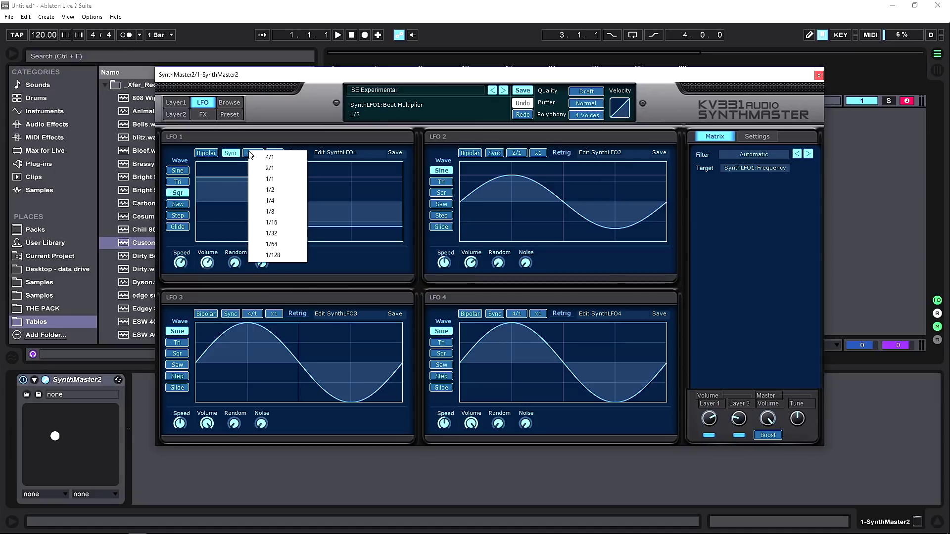
left_click(270, 190)
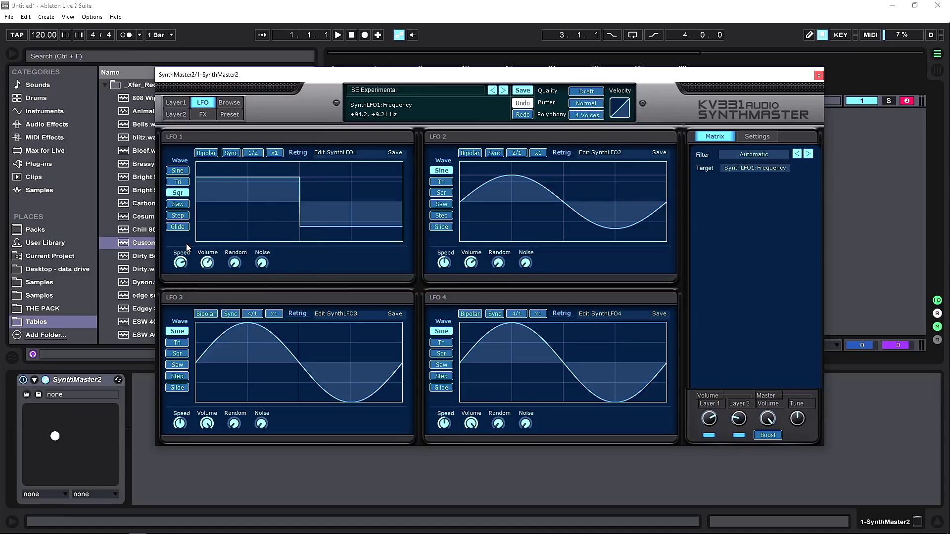
Step: Load the Side Chain I preset into LFO 1 and adjust that LFO's volume
right_click(332, 153)
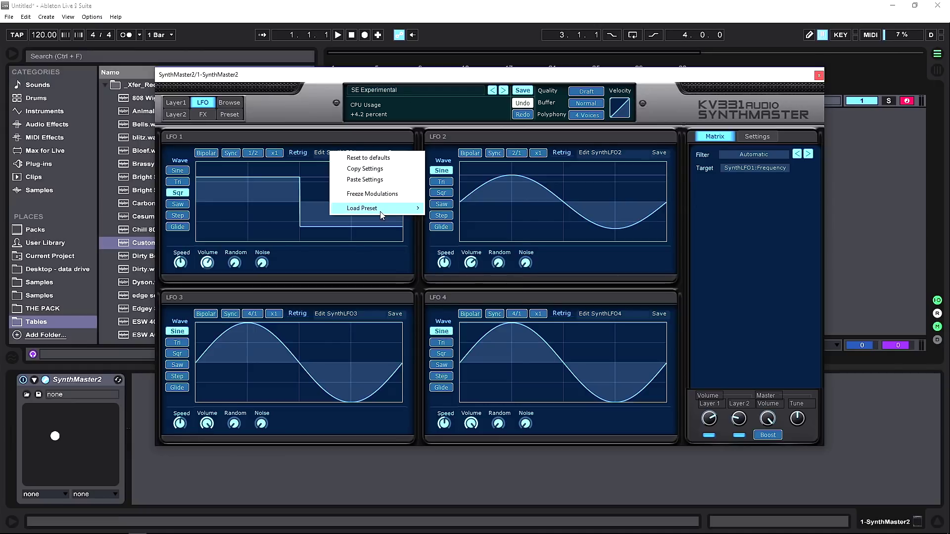
mouse_move(383, 208)
left_click(446, 297)
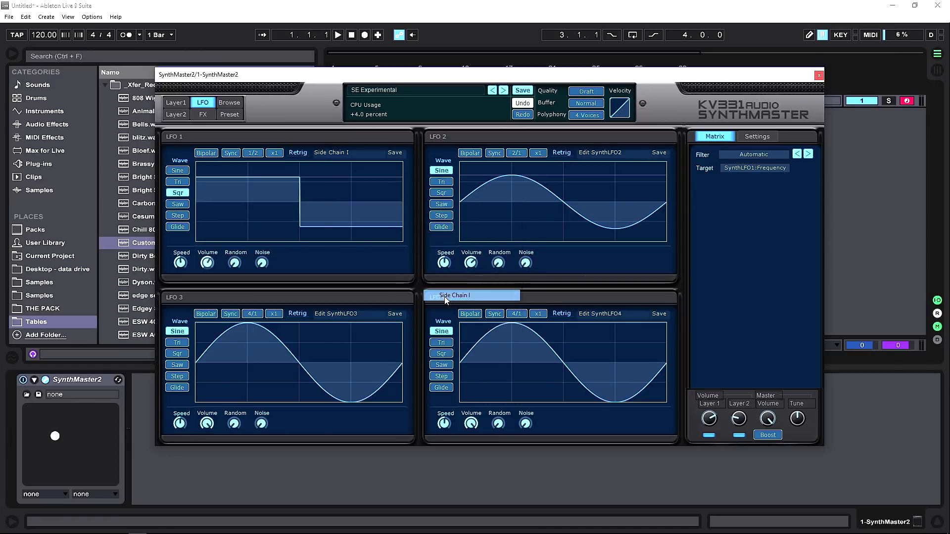
left_click_drag(211, 264, 206, 238)
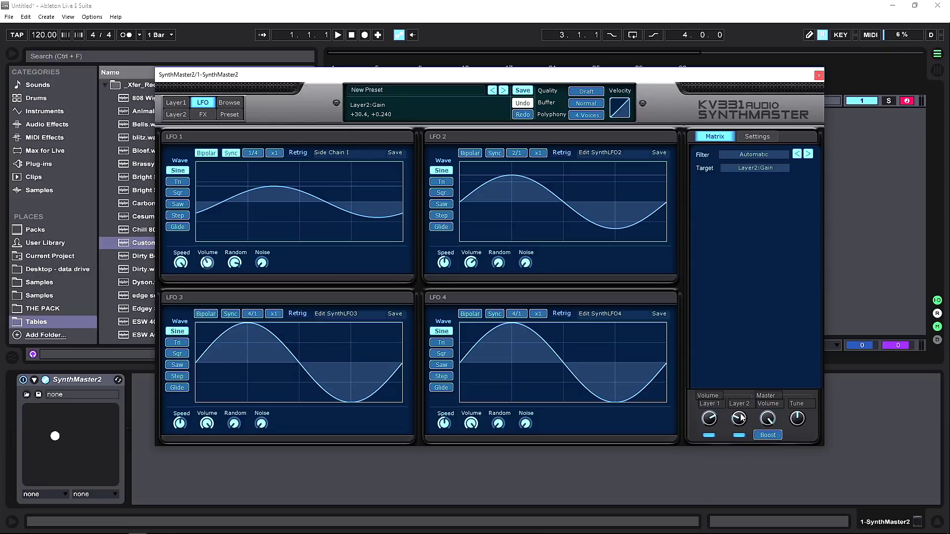
Step: Switch on the master volume boost and adjust the master tune
left_click(763, 436)
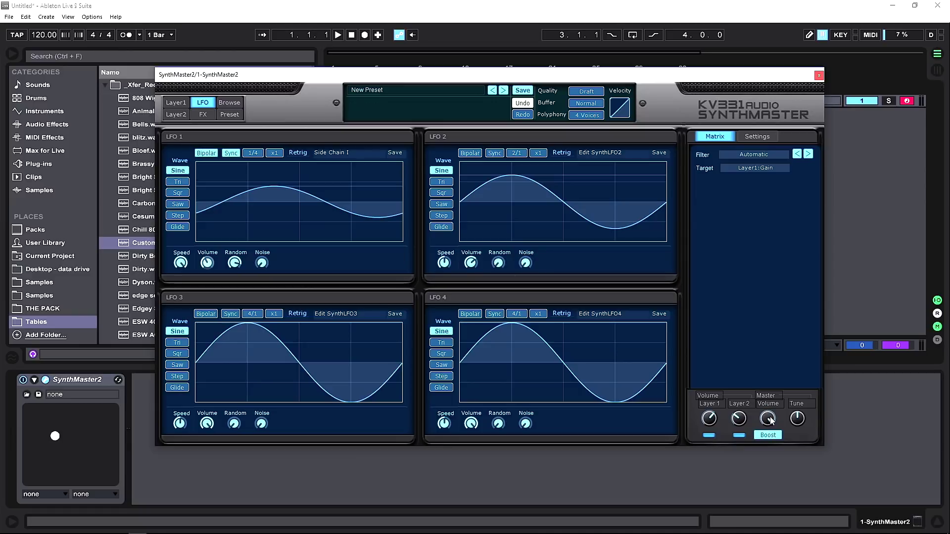
left_click_drag(797, 419, 797, 434)
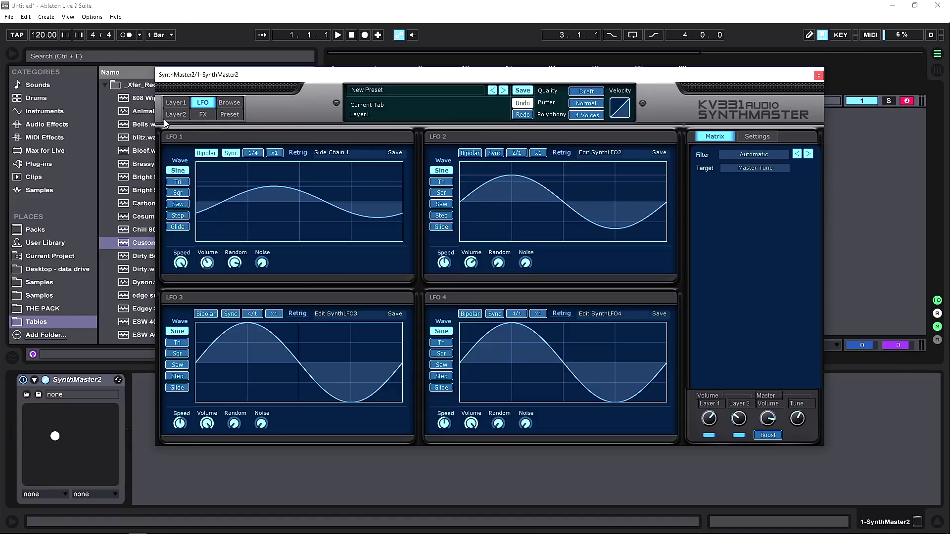
Step: Show Layer 1's modulators, going through MSEG1, voice LFO 1 and synth LFO 1
left_click(175, 102)
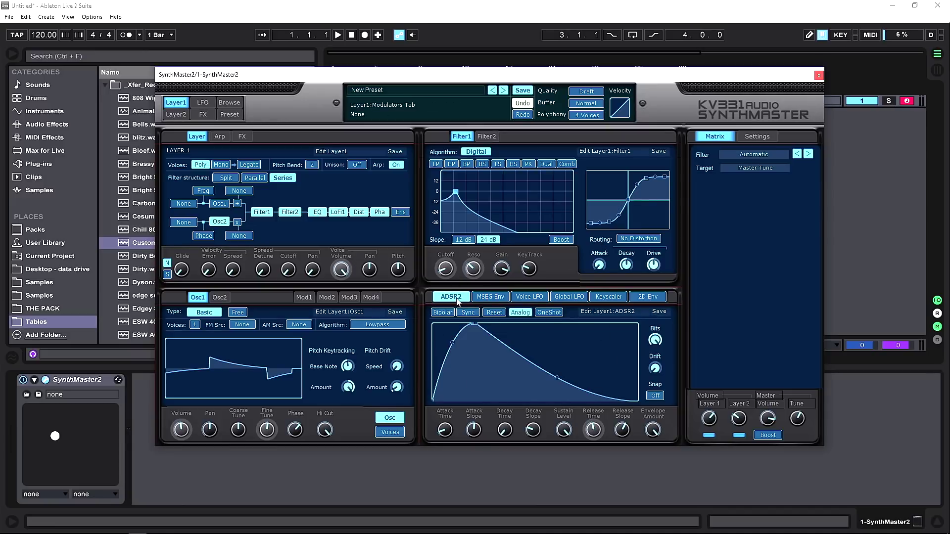
left_click(485, 299)
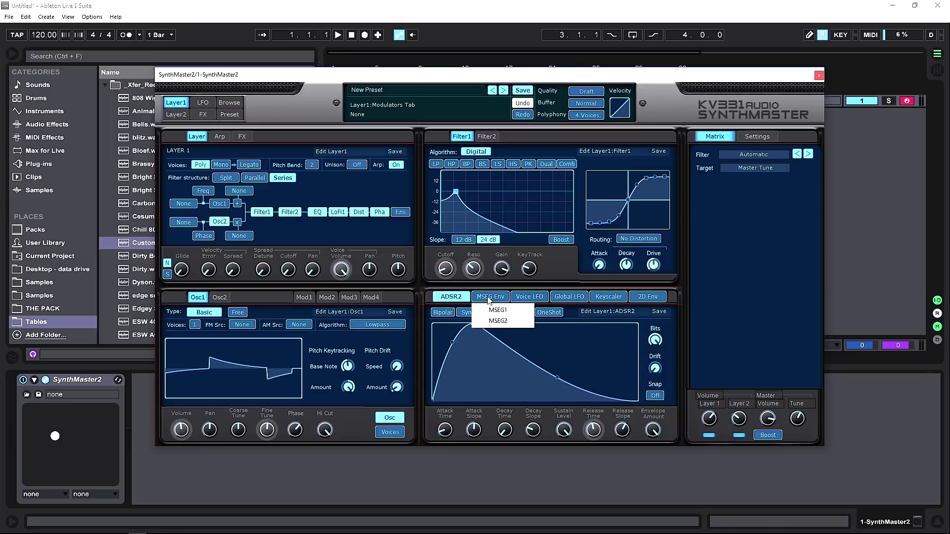
left_click(499, 310)
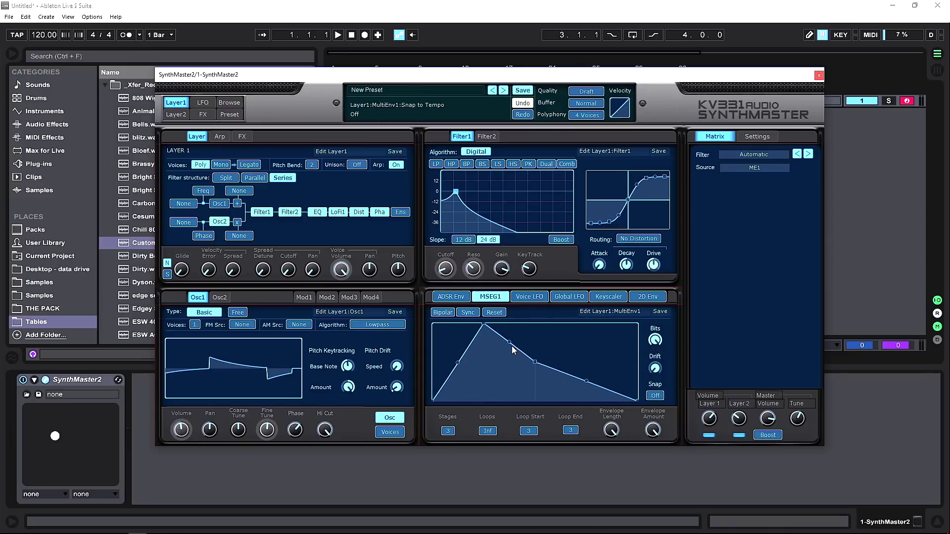
left_click(523, 299)
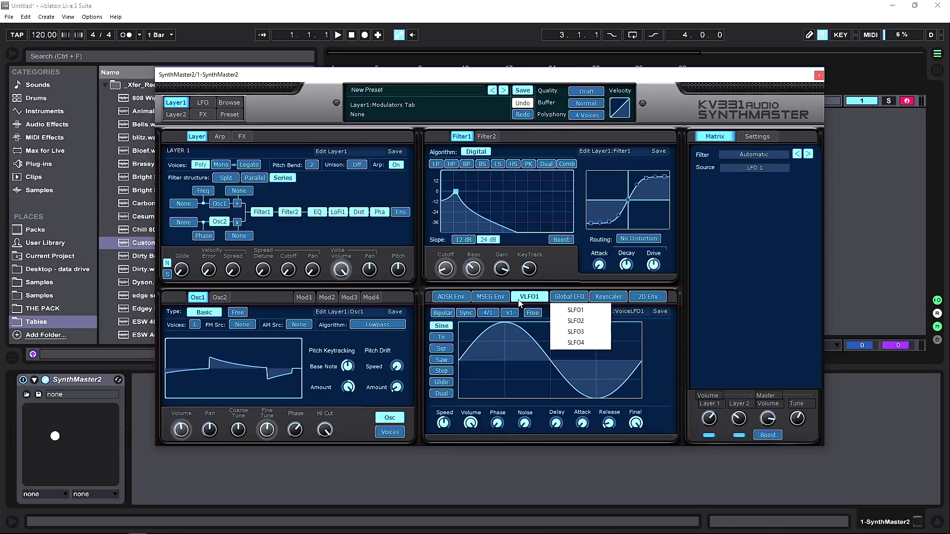
left_click(584, 310)
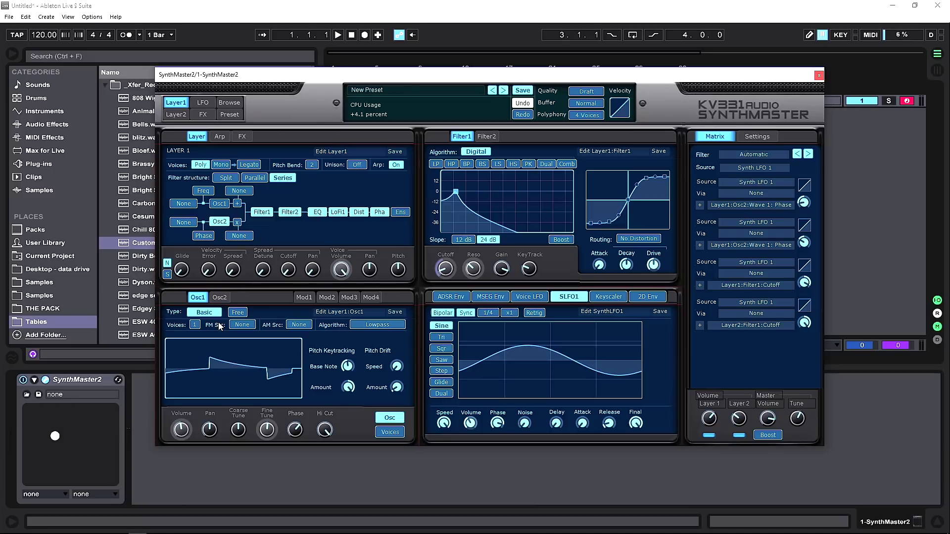
Step: Load BA Bruck&Klein MLM from the Online Presets bank, followed by AR Mystic Cigarette BT from the Factory Presets bank
left_click(236, 104)
left_click(622, 281)
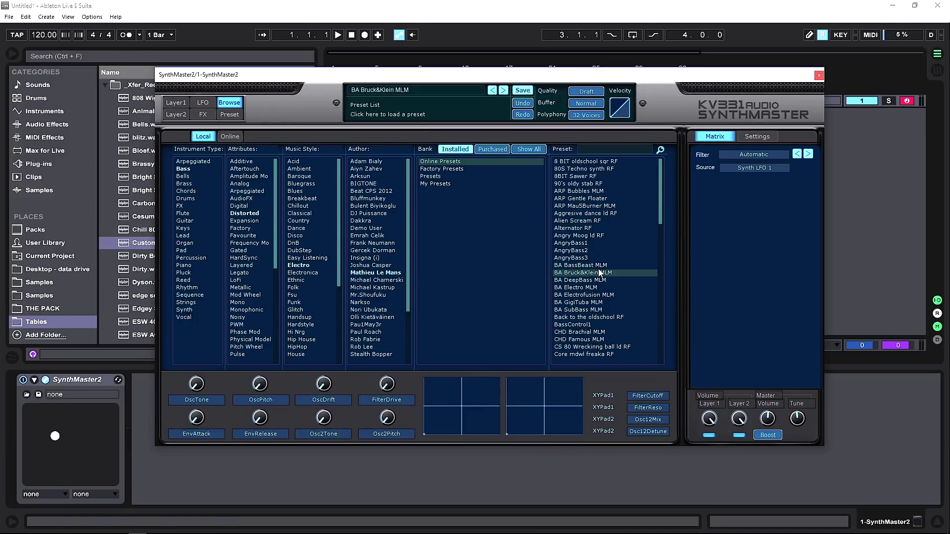
left_click(443, 168)
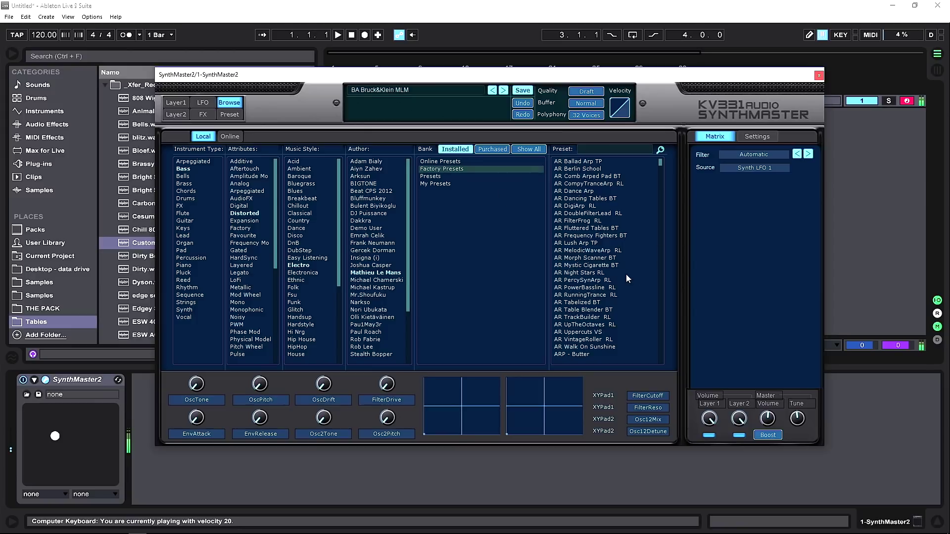
left_click(608, 265)
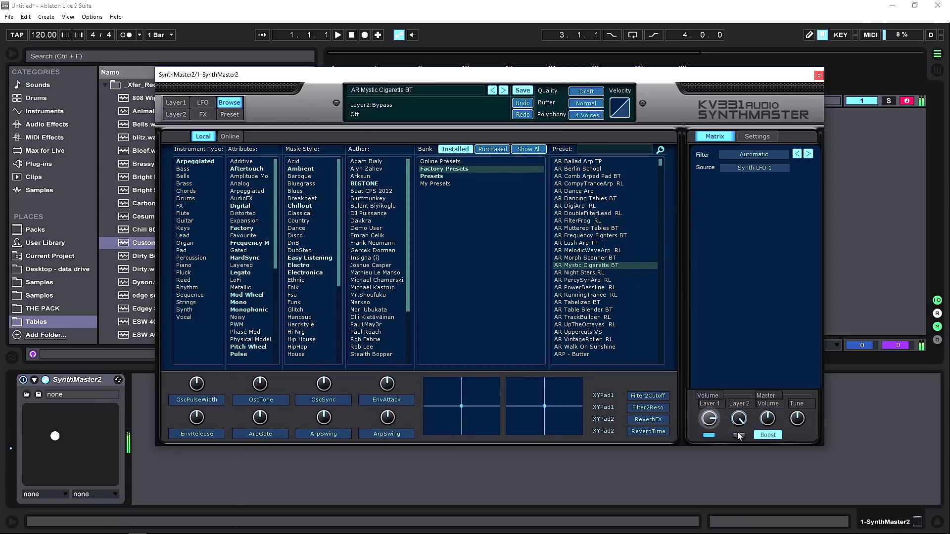
Step: Audition the factory presets AR Night Stars RL, AR RunningTrance RL and AR UpTheOctaves RL, lowering the computer keyboard by an octave
left_click(593, 273)
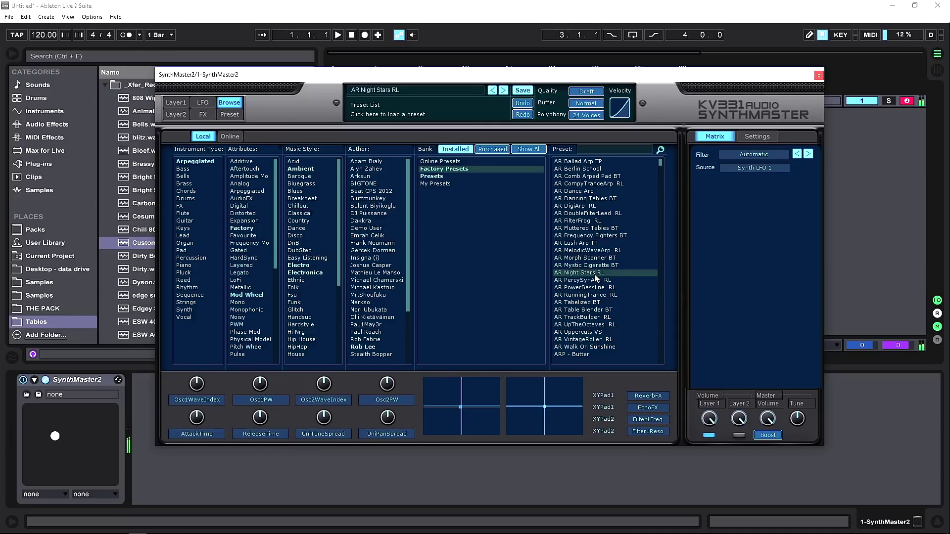
key("z")
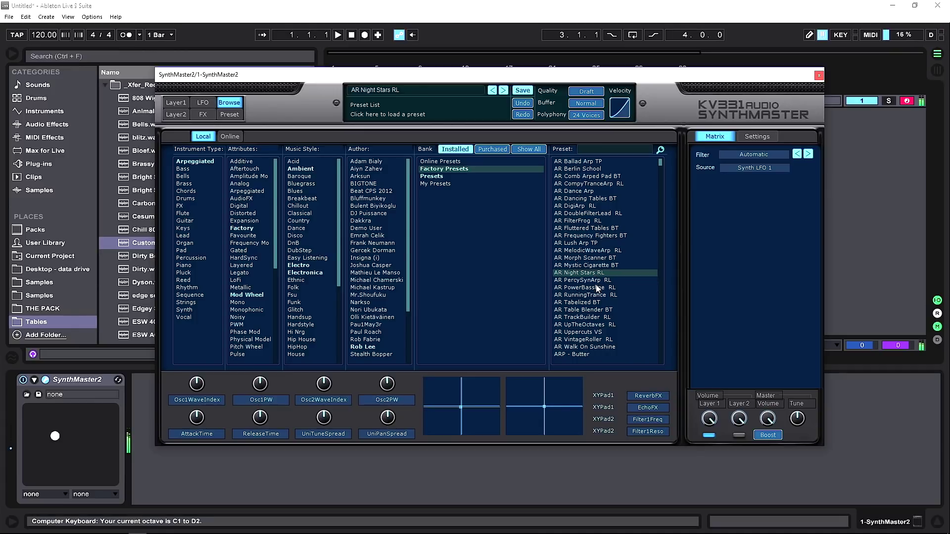
left_click(595, 296)
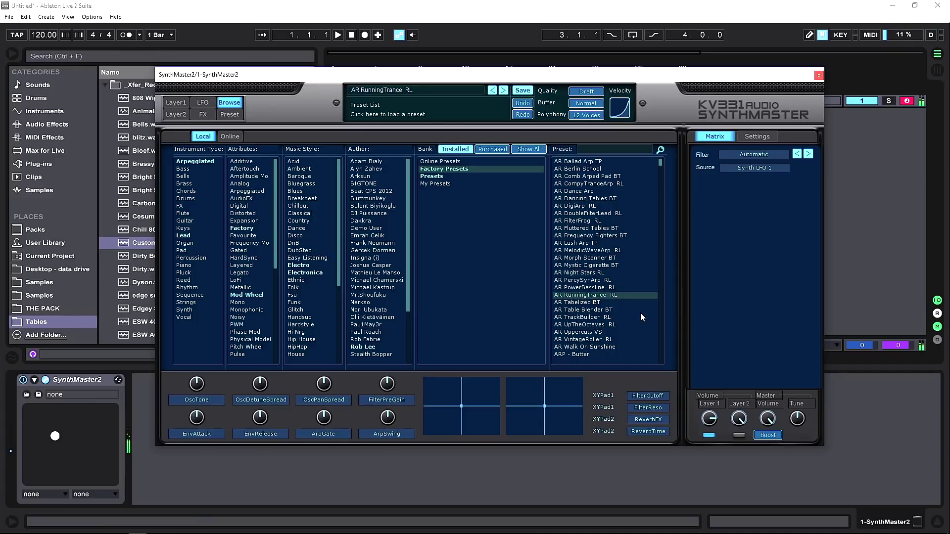
left_click(602, 325)
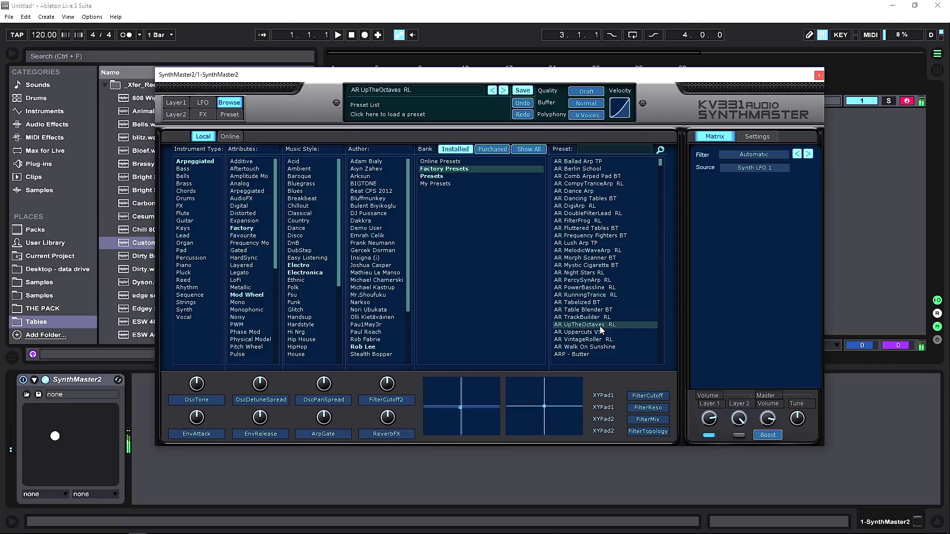
Step: Load the bass presets BAS Basic Table Bass 1 BM and BAS Bass Drop, lowering the computer keyboard range to C0–D1
left_click_drag(661, 162, 654, 199)
left_click(604, 250)
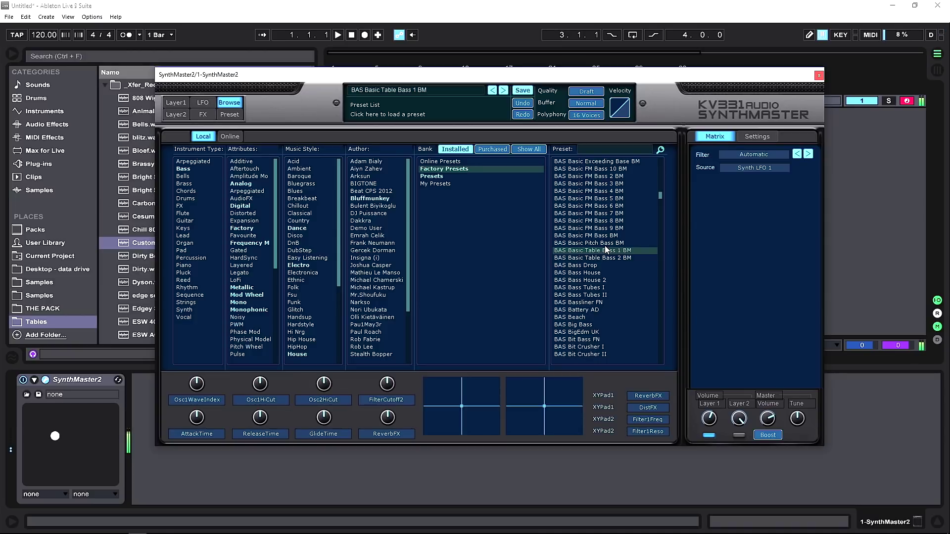
left_click(577, 267)
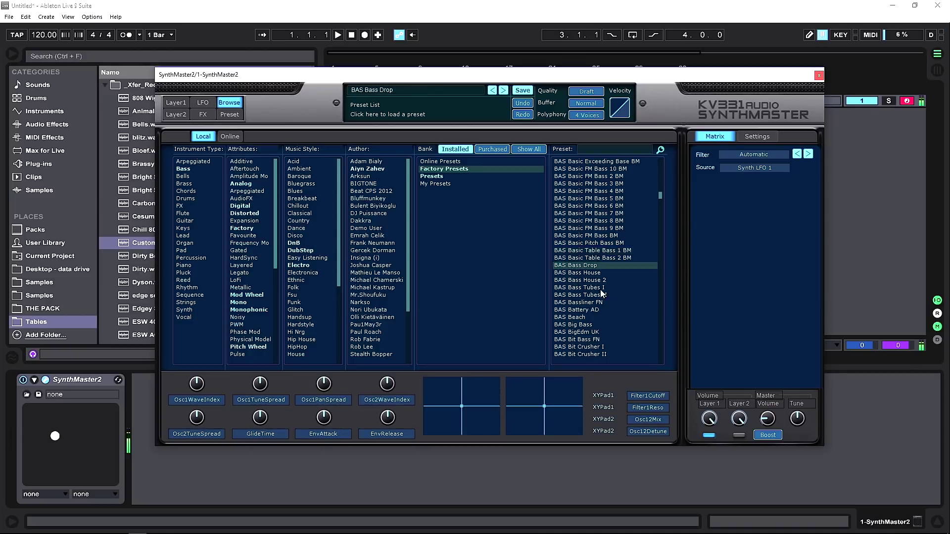
key("z")
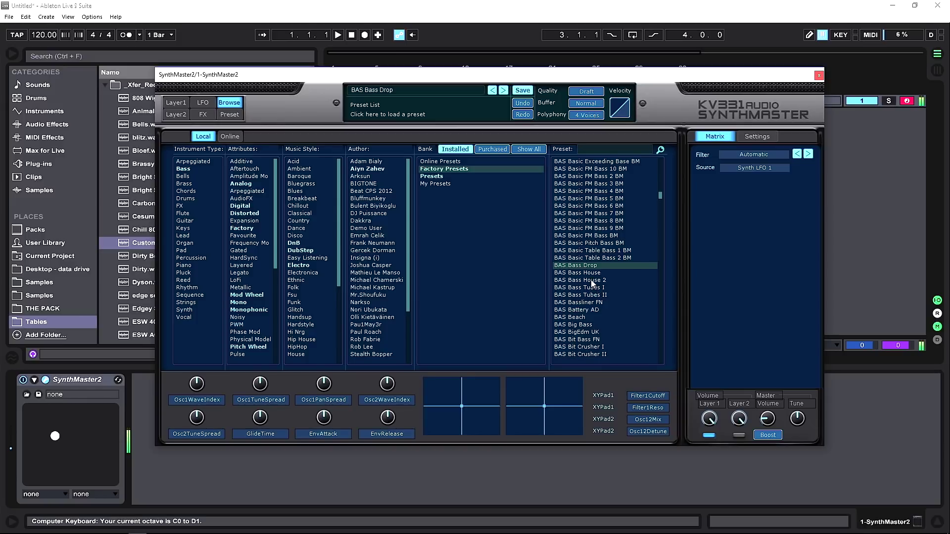
Step: Load the BAS Battery AD preset and raise the computer keyboard by two octaves
left_click(579, 310)
key("x")
key("x")
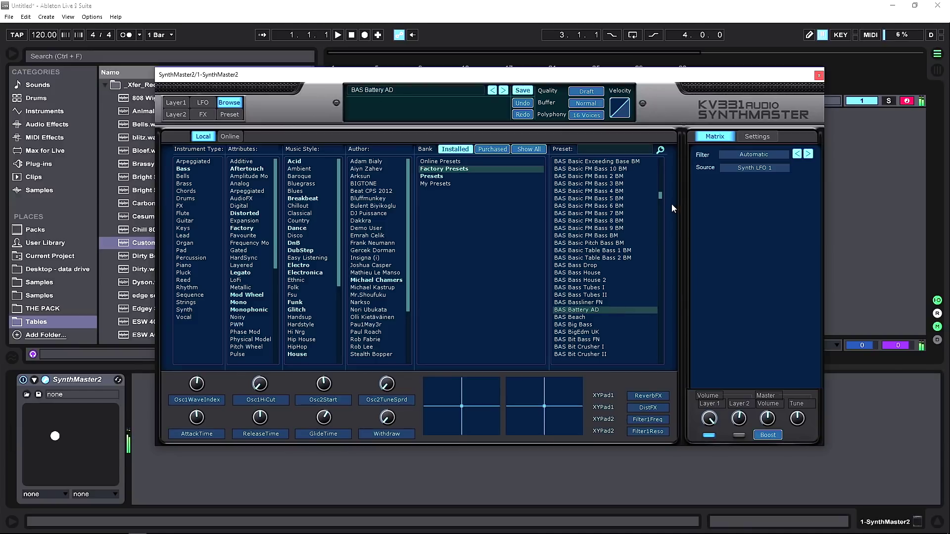
Step: Load the drum preset DR Funky 4 GD and show the layer settings of its Layer 2
left_click_drag(659, 194, 660, 209)
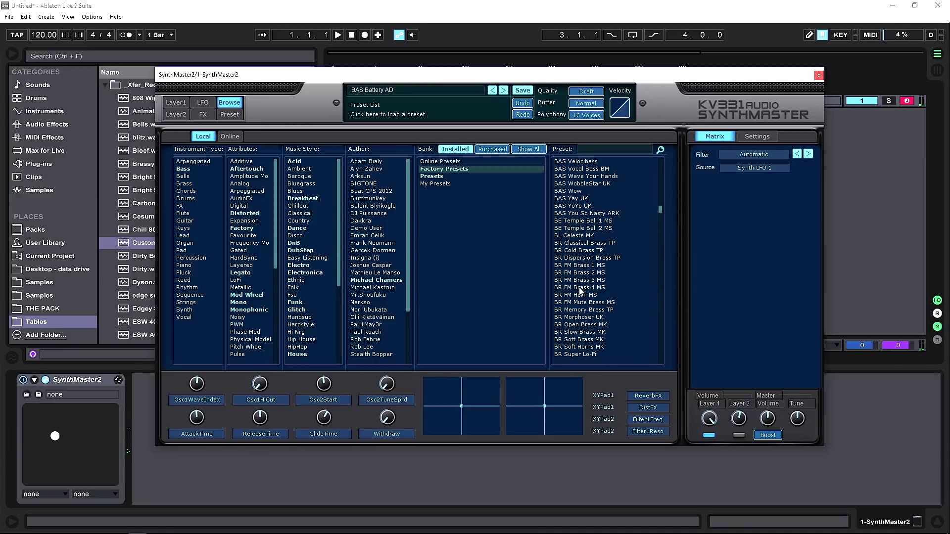
left_click_drag(660, 208, 659, 227)
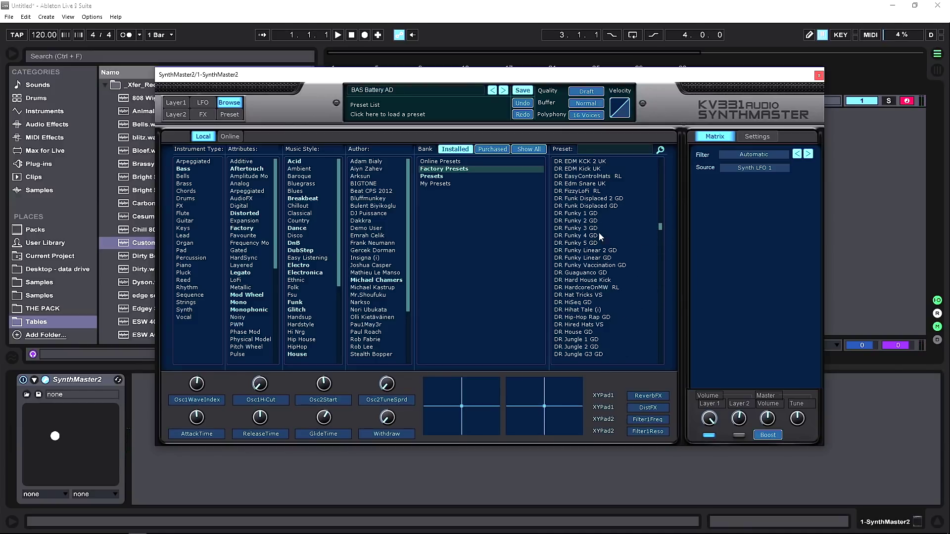
left_click(575, 236)
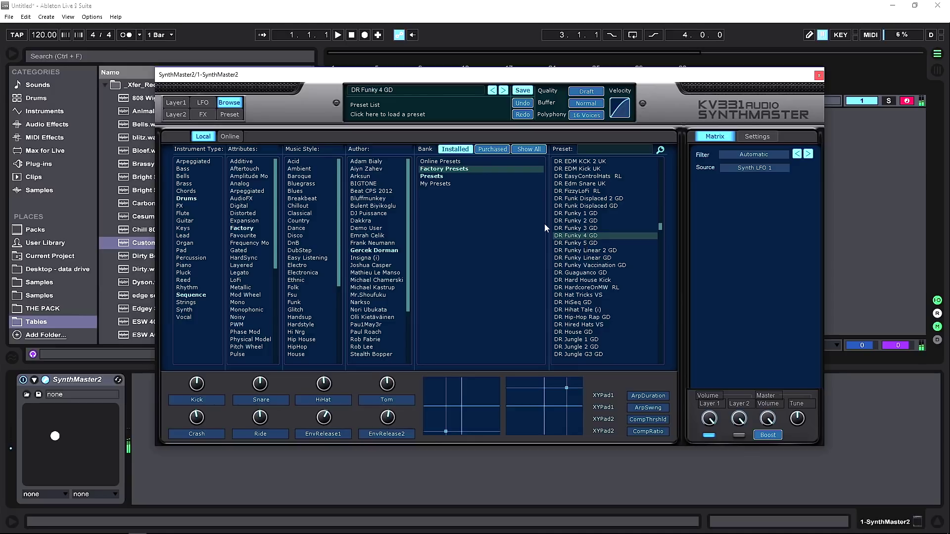
left_click(176, 114)
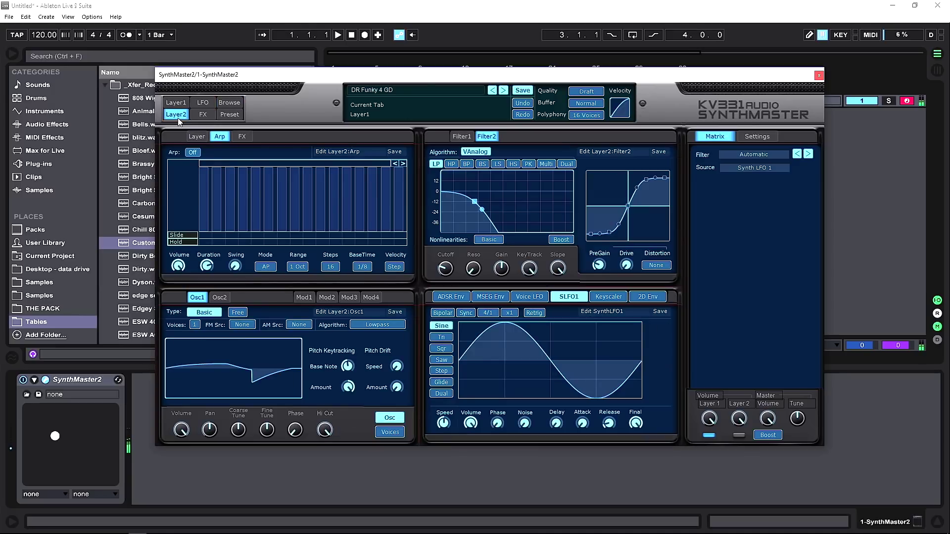
left_click(199, 137)
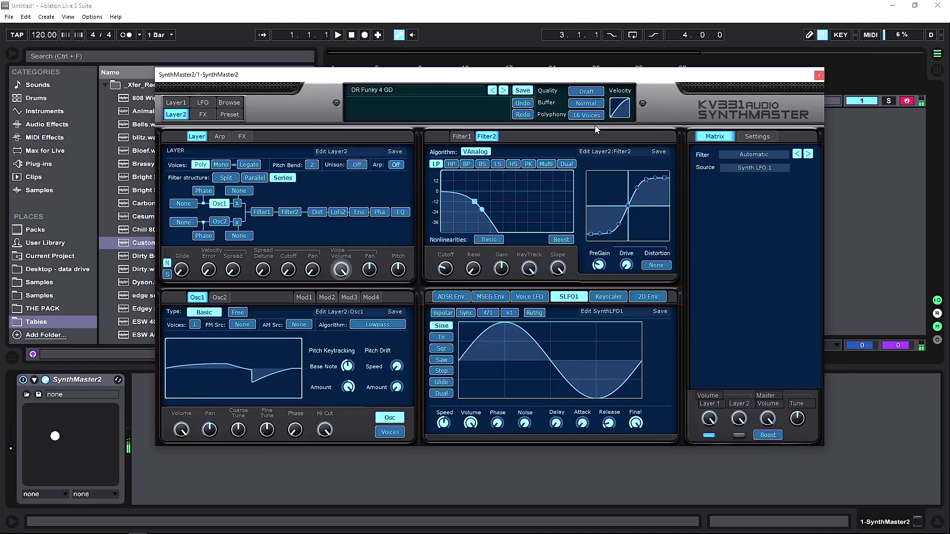
Step: Return to the preset browser and load DR Funky Linear 2 GD followed by DR Funky Vaccination GD
left_click(233, 104)
left_click(579, 251)
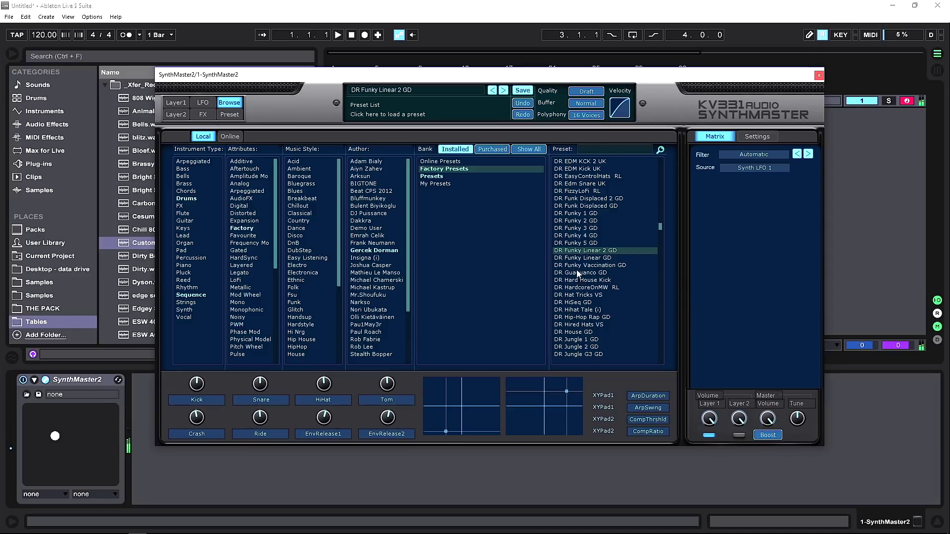
left_click(581, 266)
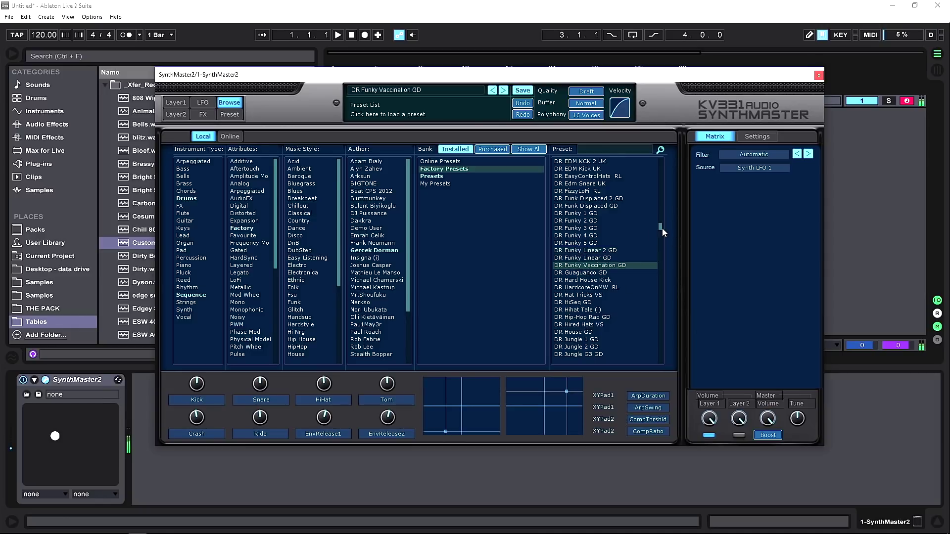
Step: Audition the keys presets KEY Saitensprung II FN, KEY Saw Pluck and KEY Swosh It! FN
left_click_drag(661, 227, 661, 234)
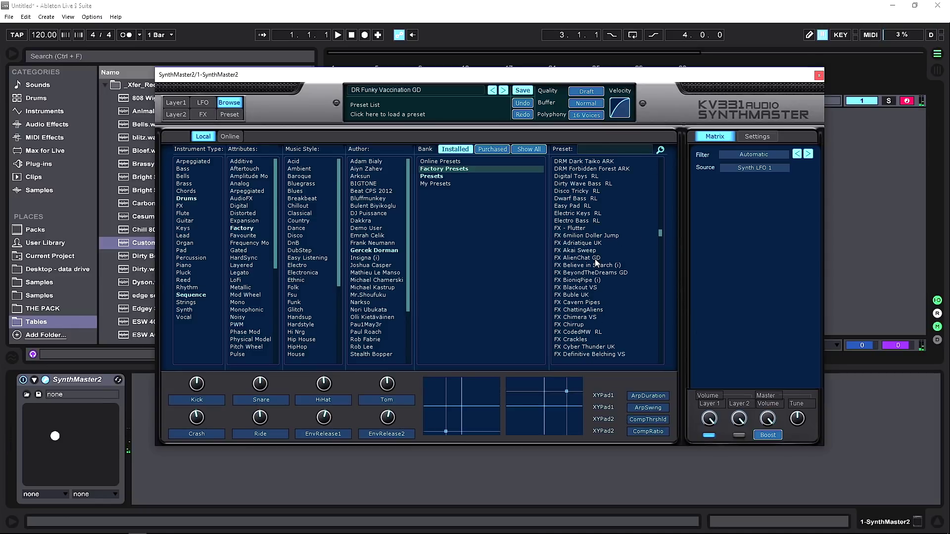
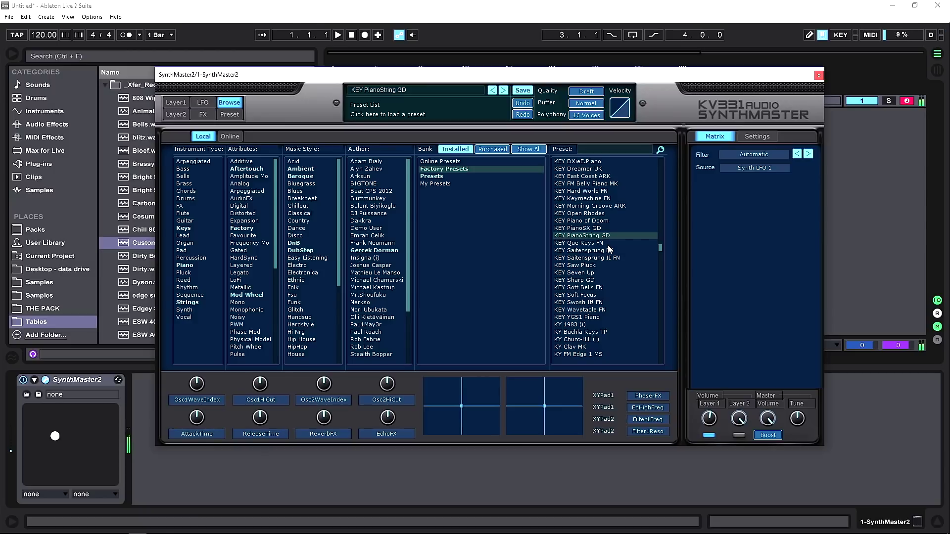
left_click(591, 258)
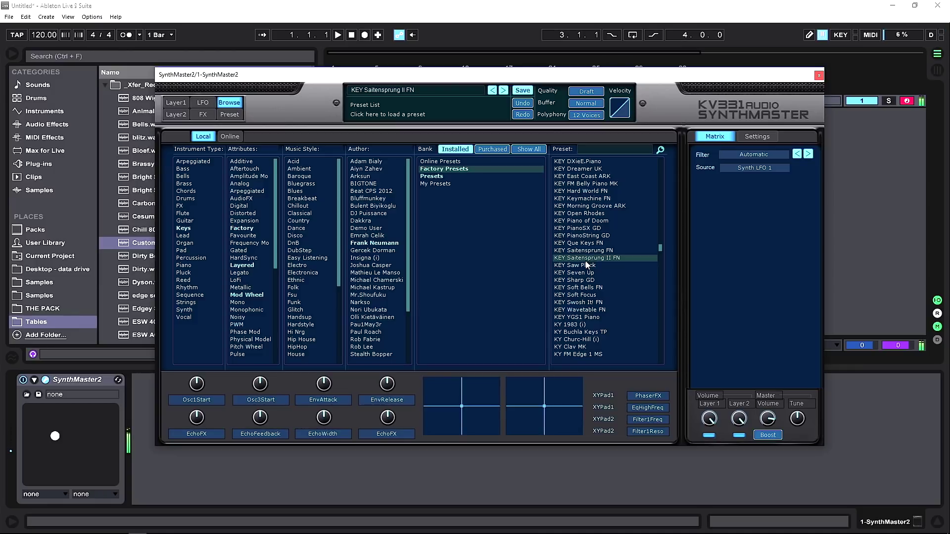
left_click(587, 265)
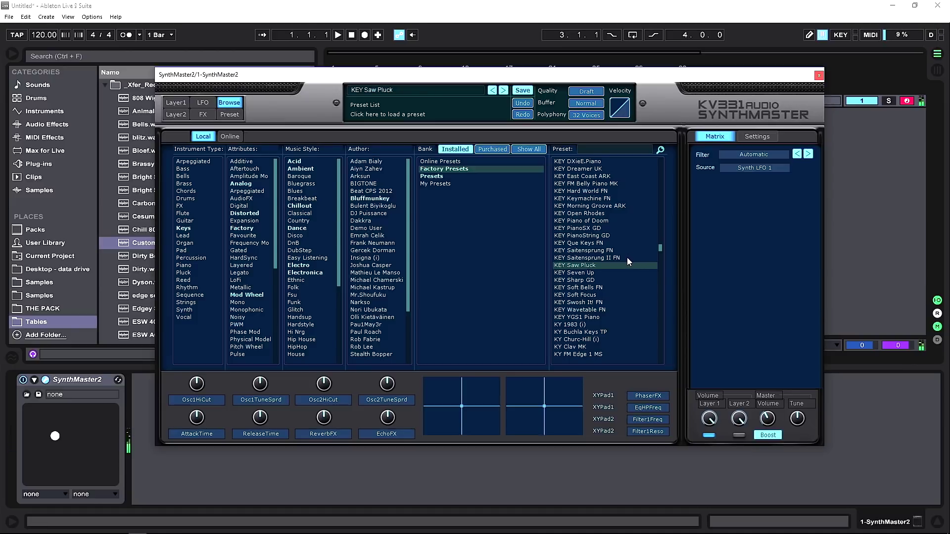
left_click(581, 303)
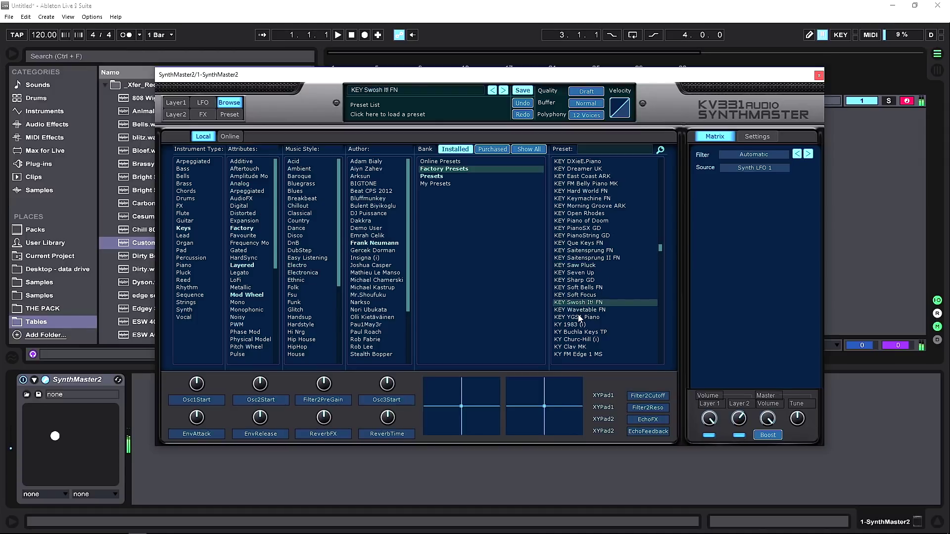
Step: Find the lead presets in the Factory Presets bank and load LD Fire Screamer
left_click_drag(660, 247, 660, 251)
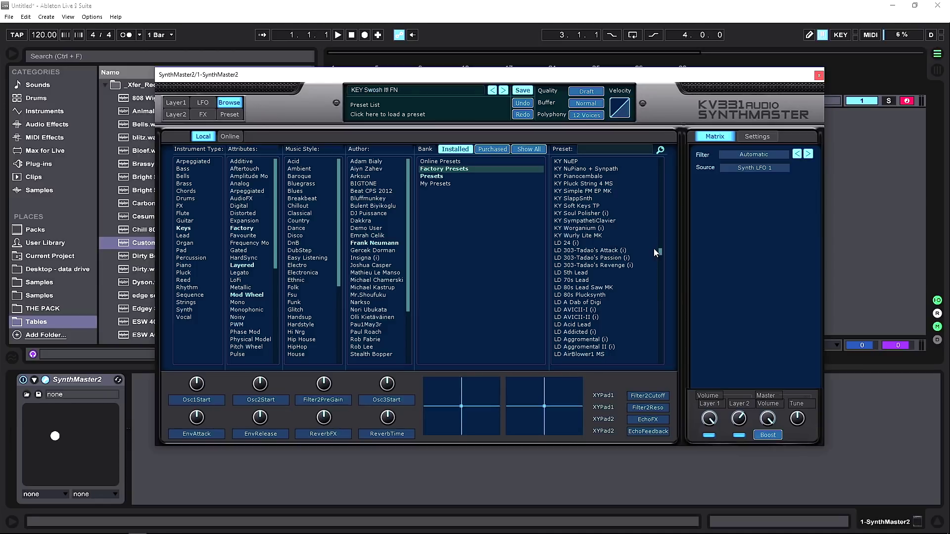
left_click(662, 252)
left_click_drag(661, 253, 660, 259)
left_click(601, 266)
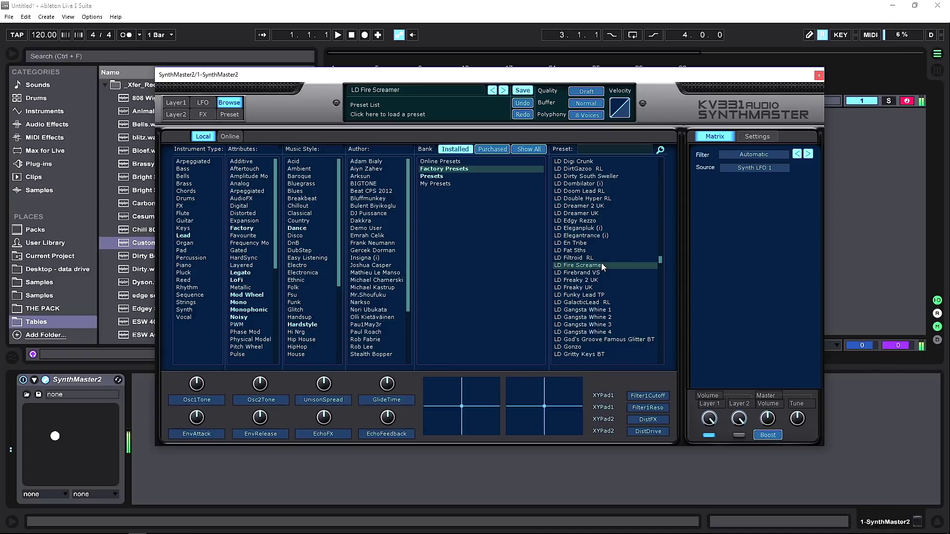
Step: Audition the lead presets LD Gangsta Whine 1, LD Sensation Burst (i) and LED - RoboDent
left_click(588, 310)
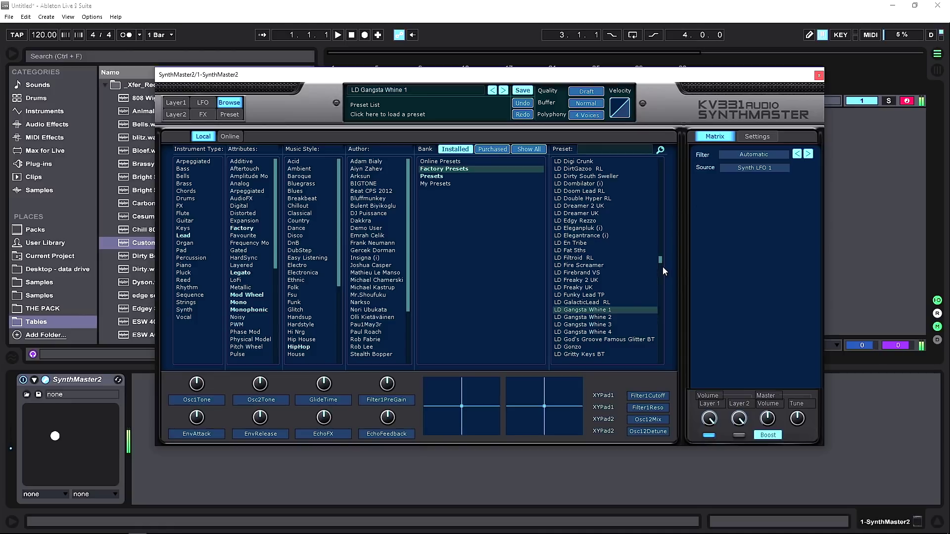
scroll(661, 267, "down", 10)
left_click(600, 280)
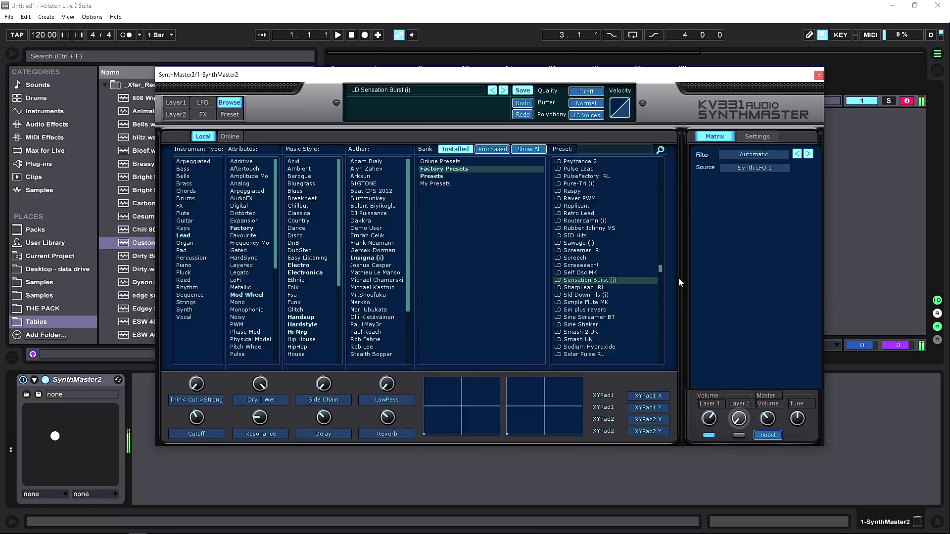
scroll(660, 272, "down", 15)
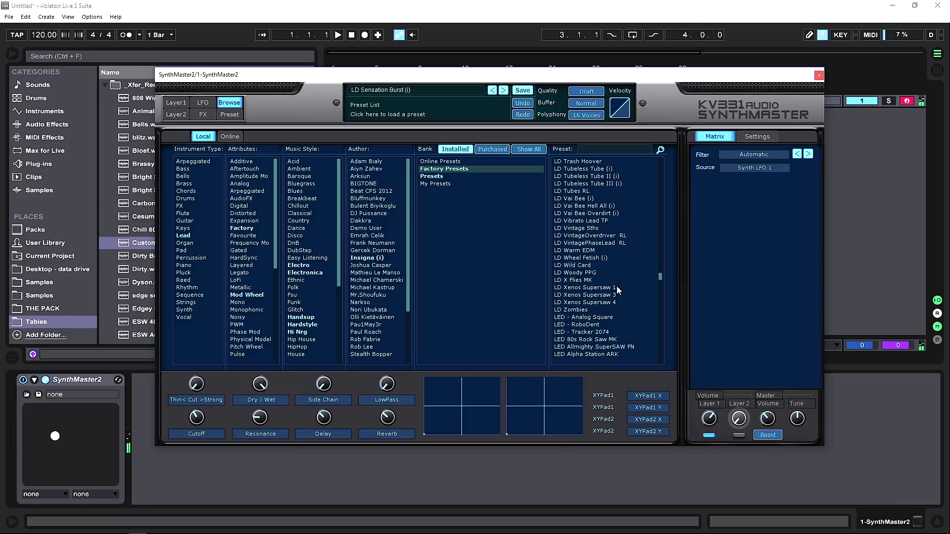
left_click(573, 324)
Step: Audition the percussion preset PC Mallet 1 MS and the pad presets PAD Total Finesse AD and PAD Table Sweep BM
scroll(660, 275, "down", 10)
left_click(606, 302)
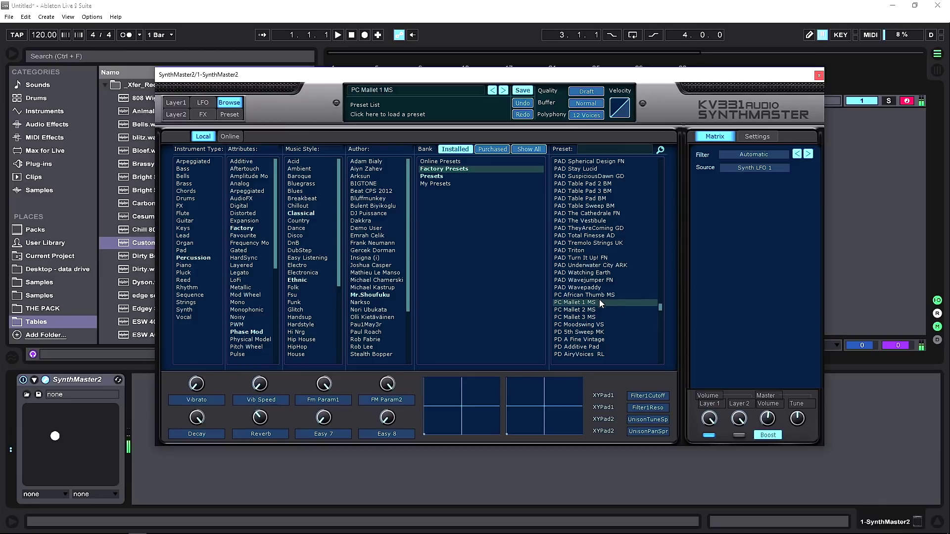
left_click(580, 236)
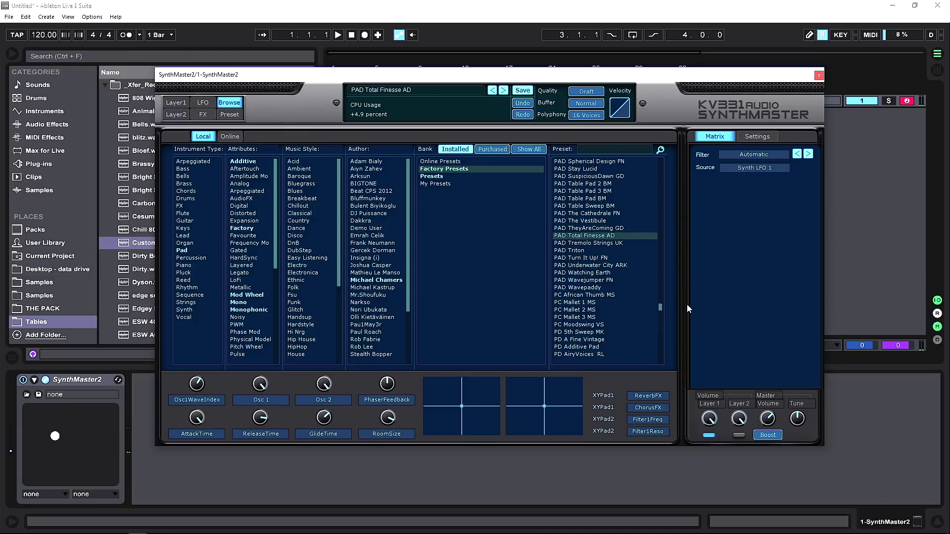
left_click(579, 205)
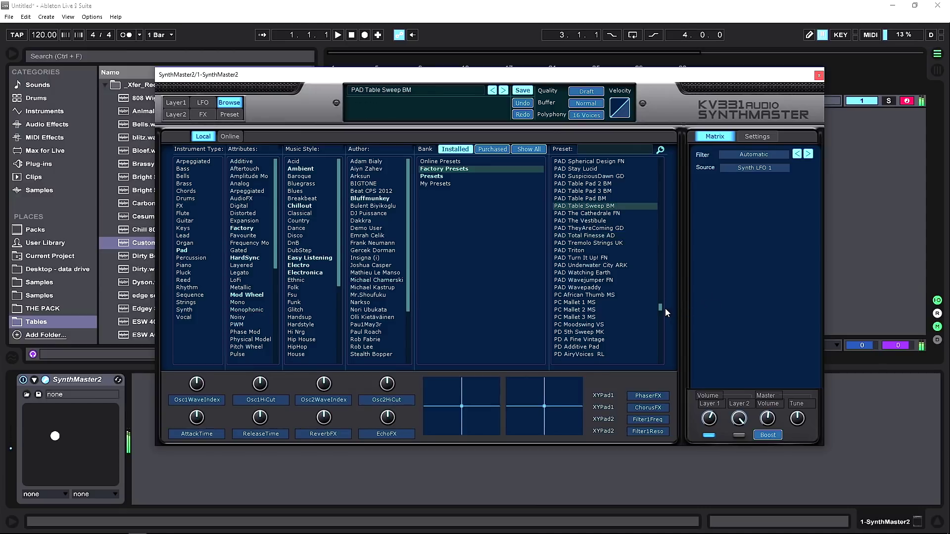
Step: Find the pluck presets in the Factory Presets bank and audition PLK Resonant and PLK Straight UK
left_click_drag(660, 308, 659, 324)
left_click(603, 280)
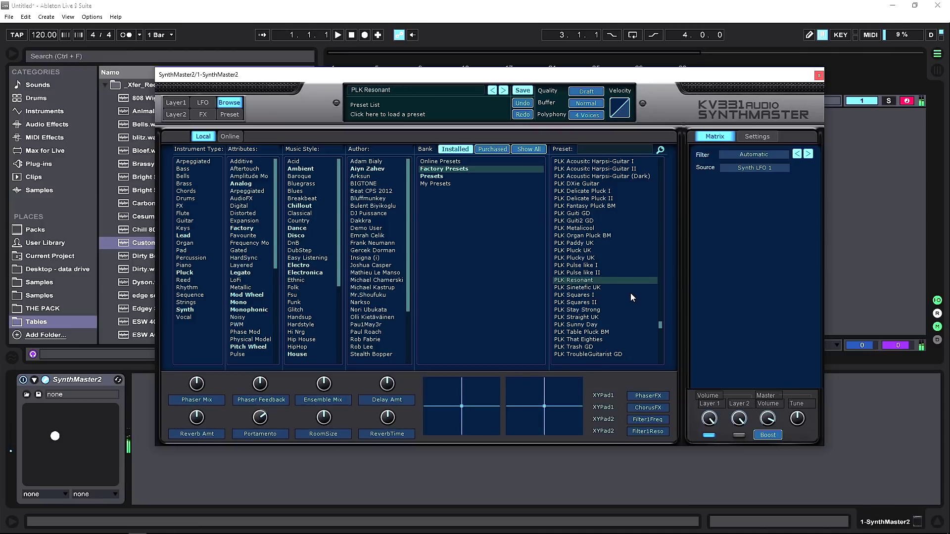
left_click(613, 317)
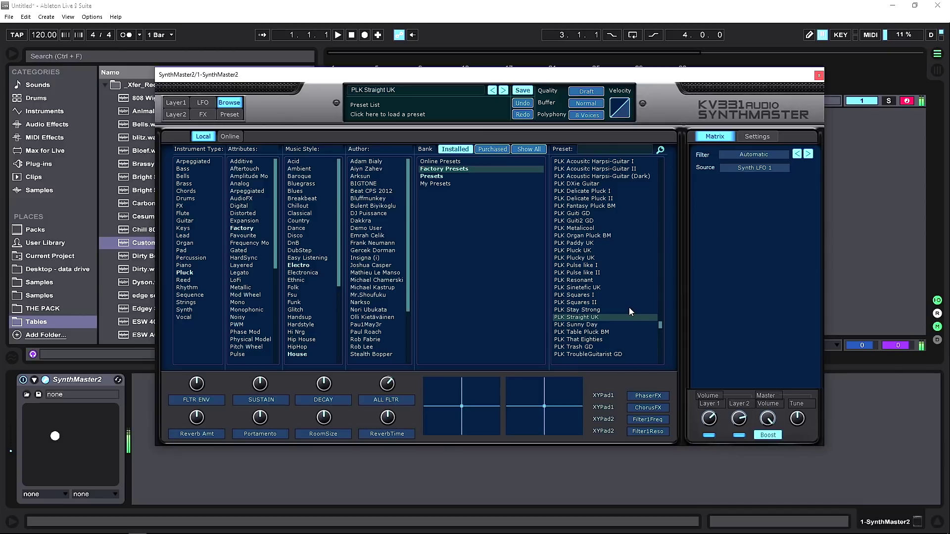
Step: Audition the sequence and effects presets SEQ 303 Acid Sequence 07 BB, SFX The White March ARK and SQ Concussion VS
scroll(649, 323, "down", 5)
left_click(628, 310)
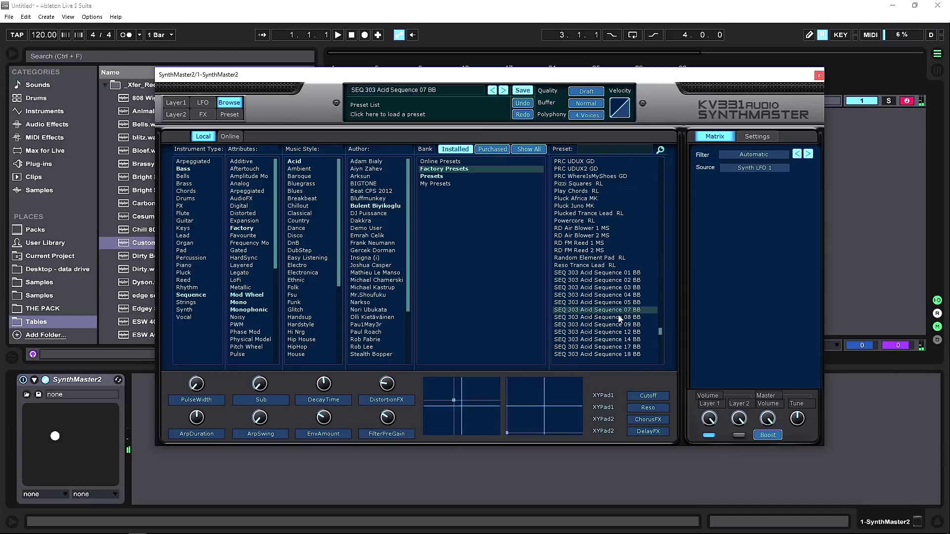
scroll(660, 332, "down", 5)
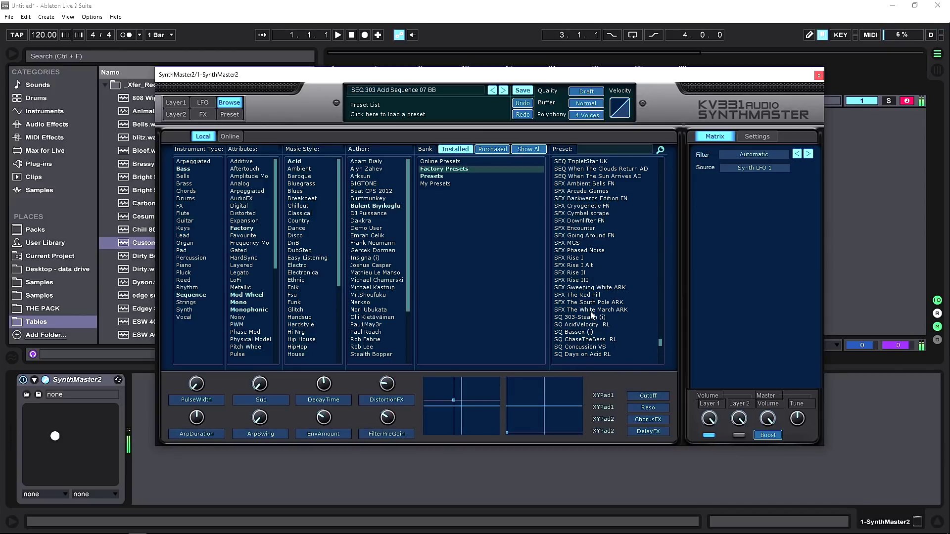
left_click(613, 310)
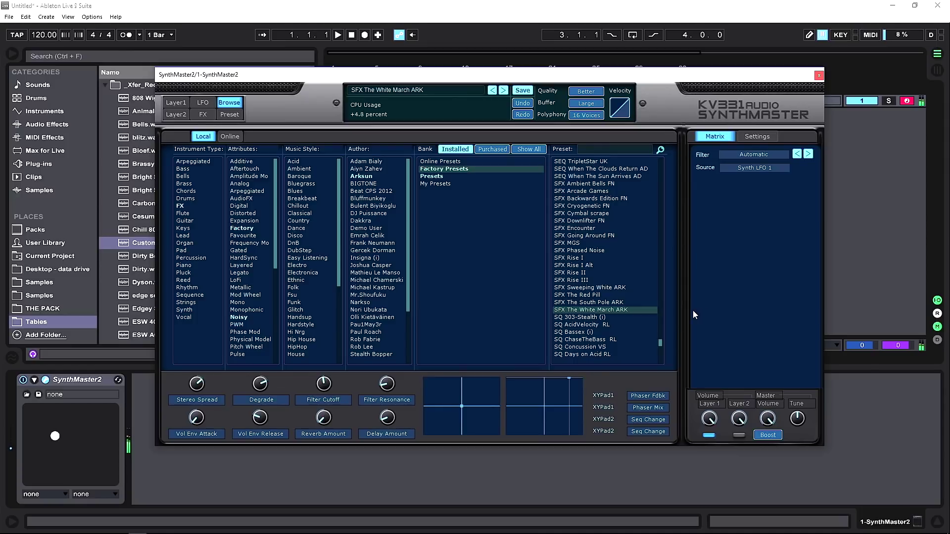
left_click(583, 347)
scroll(661, 348, "down", 5)
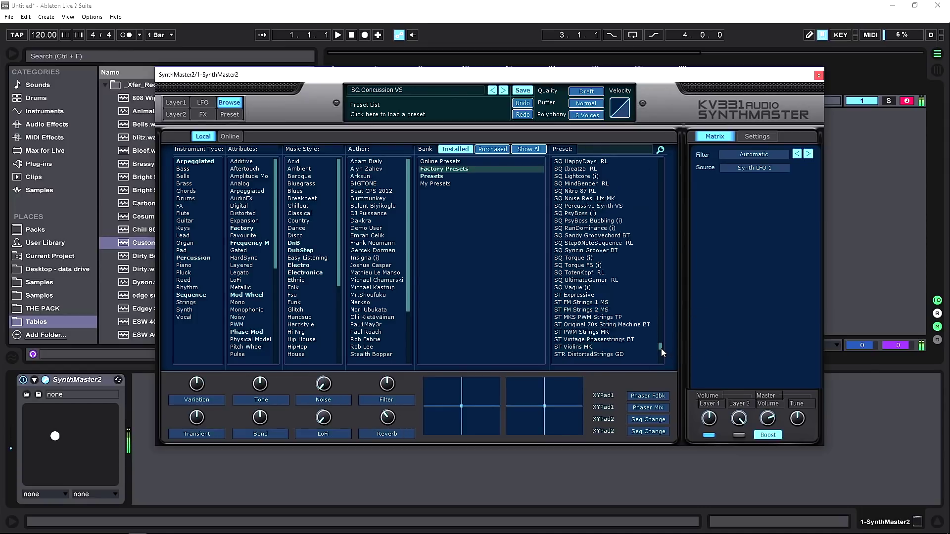
Step: Audition SY C64 FastArps, STR DistortedStrings GD and SY Chord Min7 MK, and find the SYN presets
left_click(594, 302)
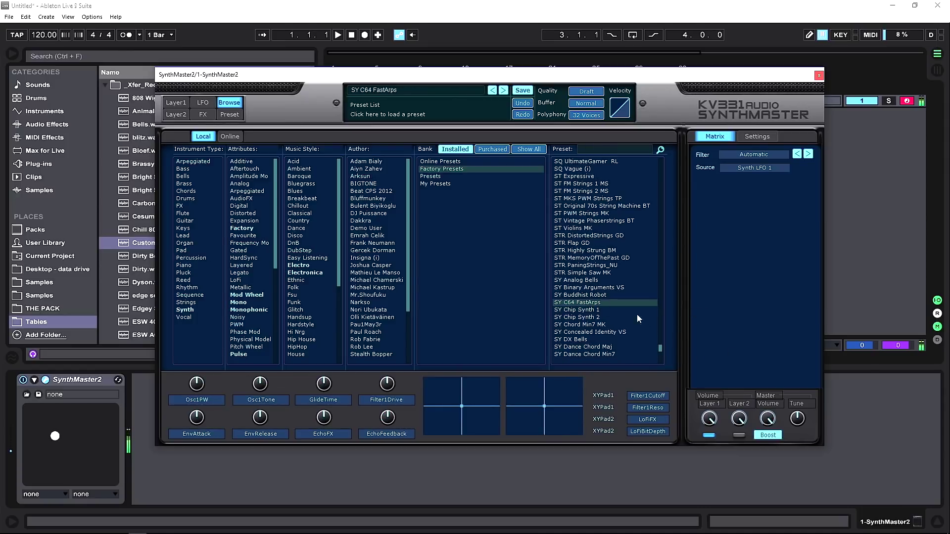
left_click(599, 236)
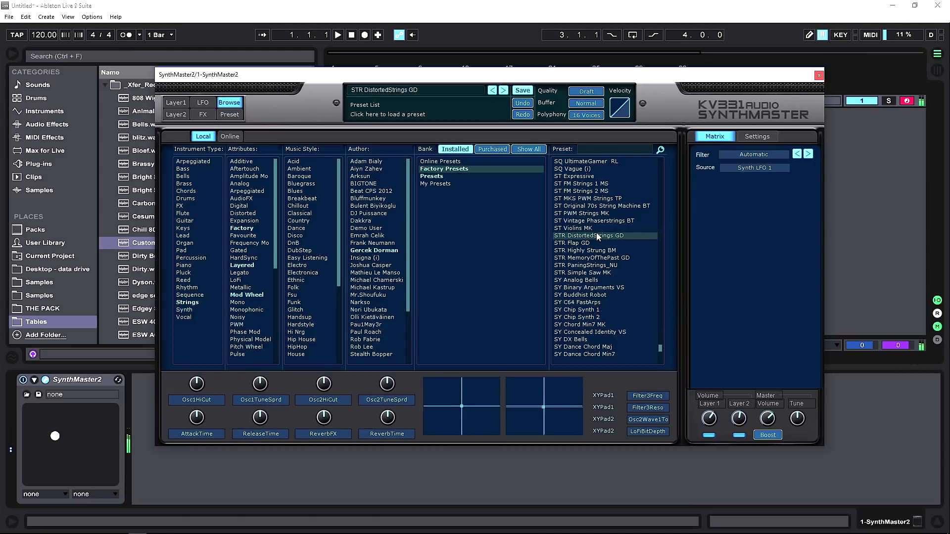
left_click(596, 326)
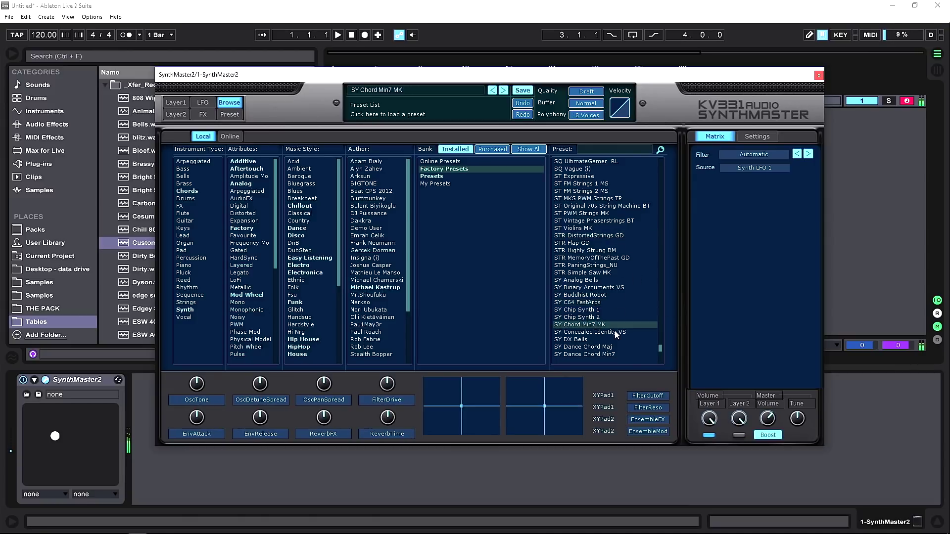
left_click_drag(659, 349, 658, 352)
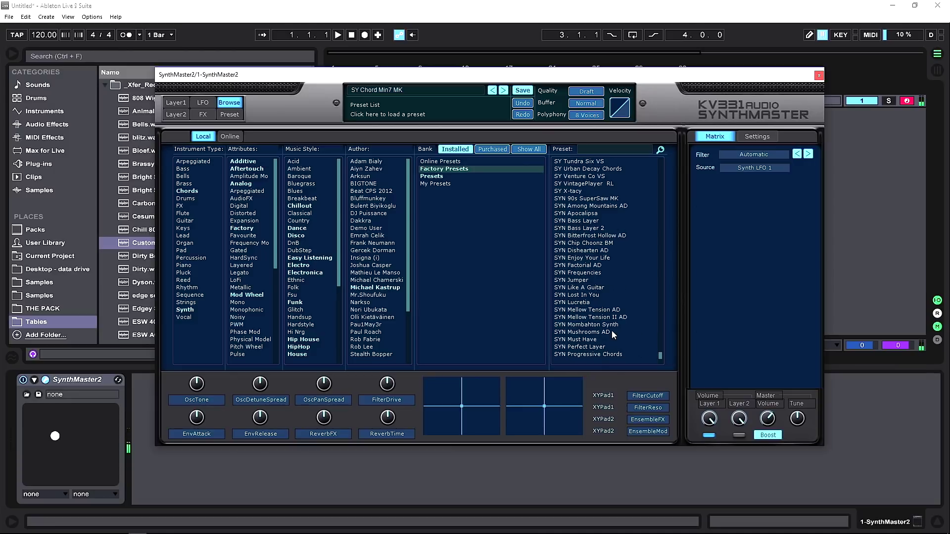